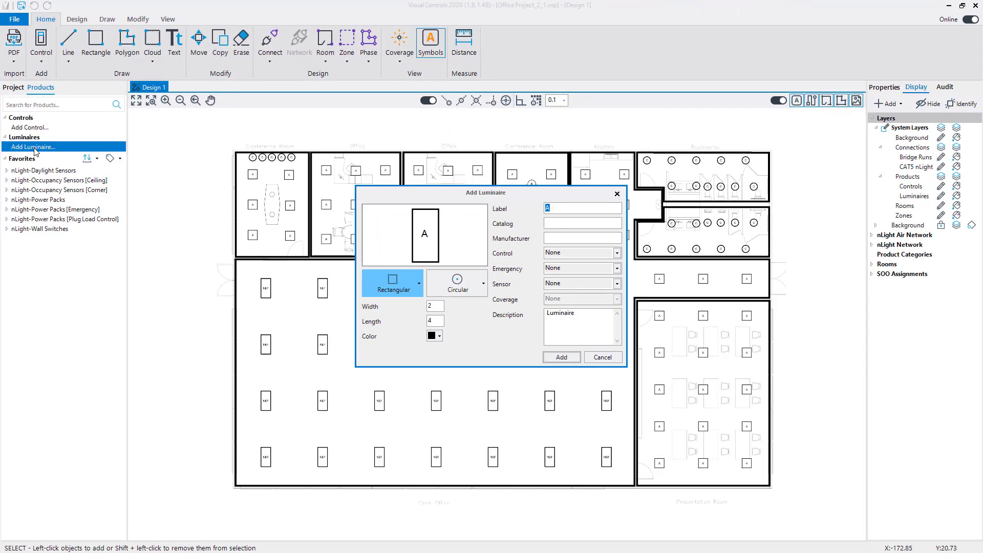
# Step: Start a new luminaire definition with the rectangular shape and set its colour to dark blue
pyautogui.press('Escape')
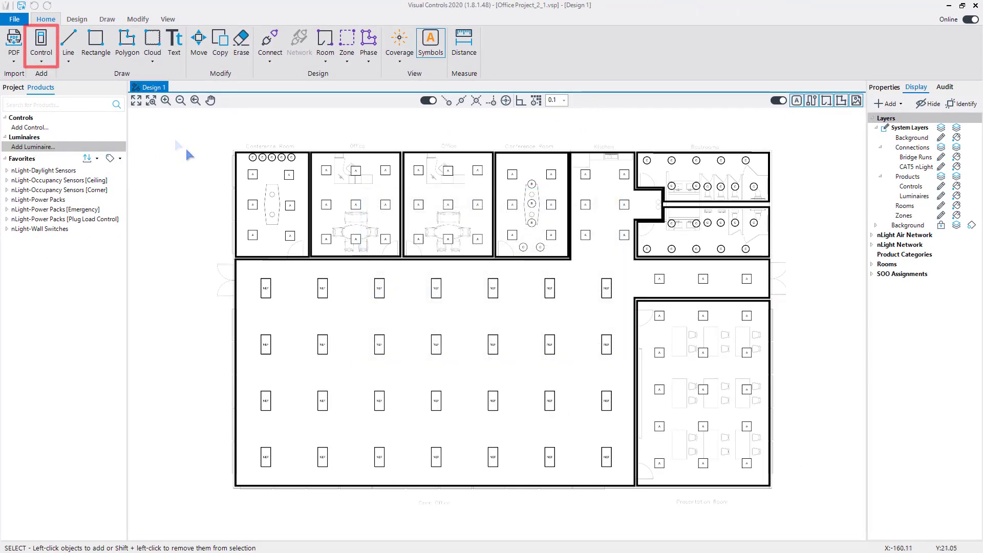
pyautogui.click(36, 61)
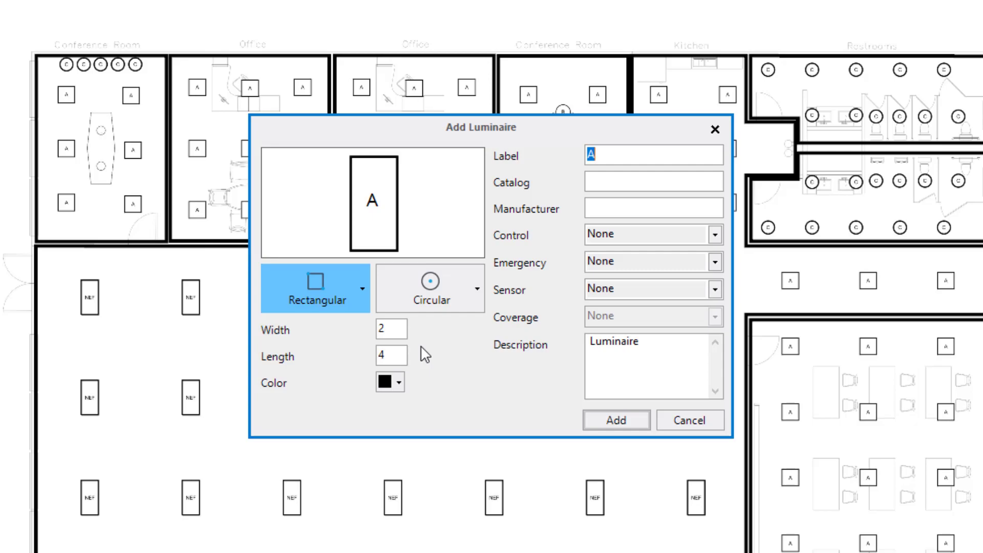
pyautogui.click(318, 285)
pyautogui.doubleClick(389, 355)
pyautogui.click(365, 303)
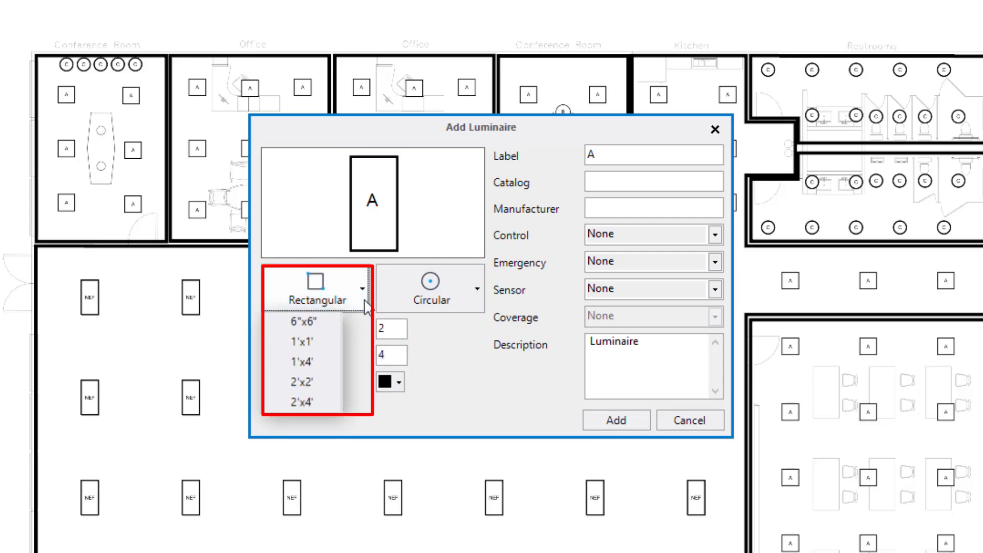
pyautogui.click(366, 305)
pyautogui.click(399, 382)
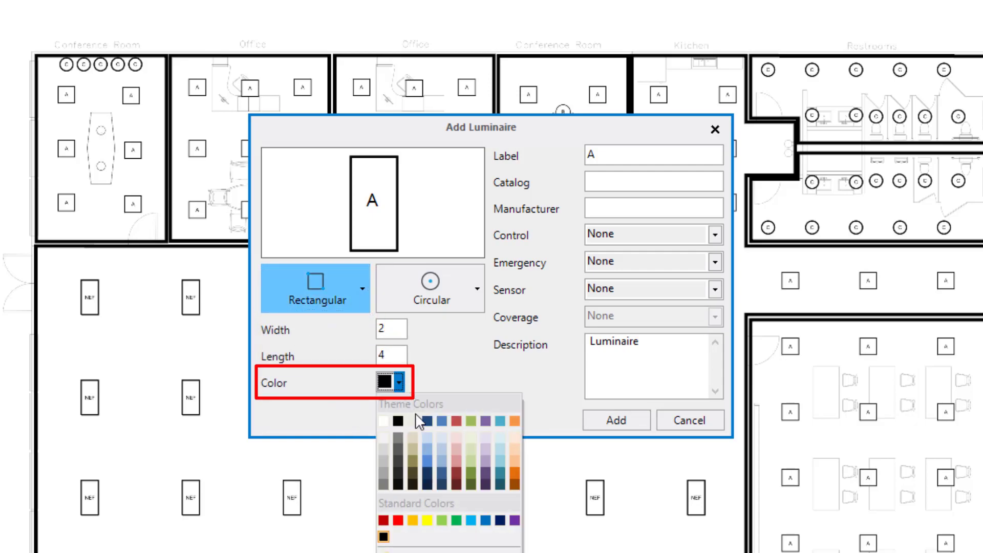
pyautogui.click(426, 420)
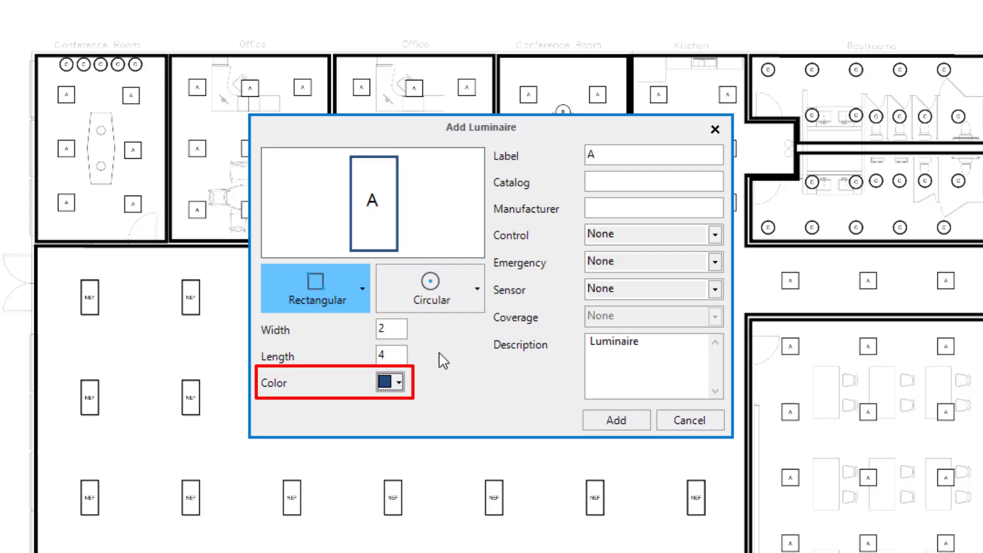
# Step: Enter the luminaire's catalog as 2BLT4 40L ADP LP835 and its manufacturer as Acuity Brands
pyautogui.click(608, 154)
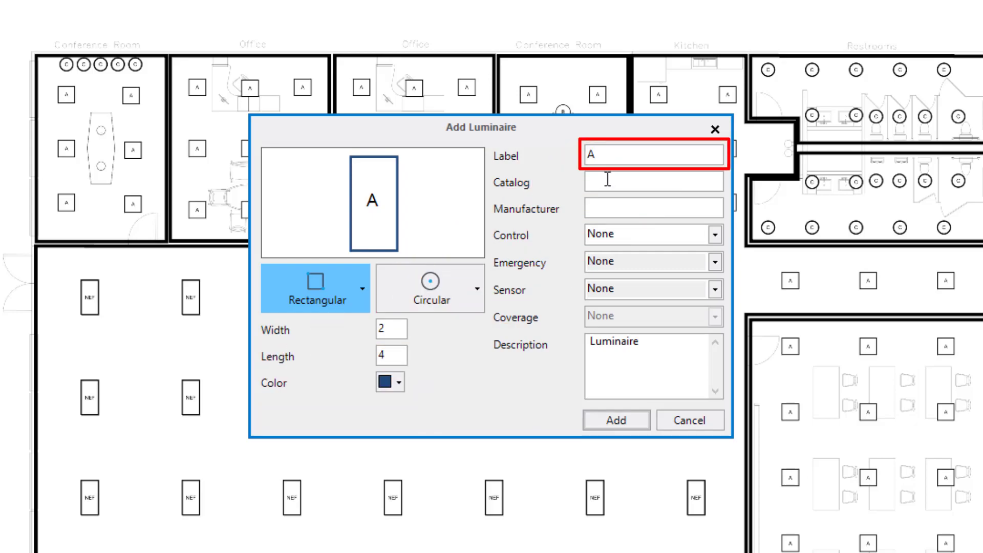
pyautogui.write('2BLT4 40L ADP LP835')
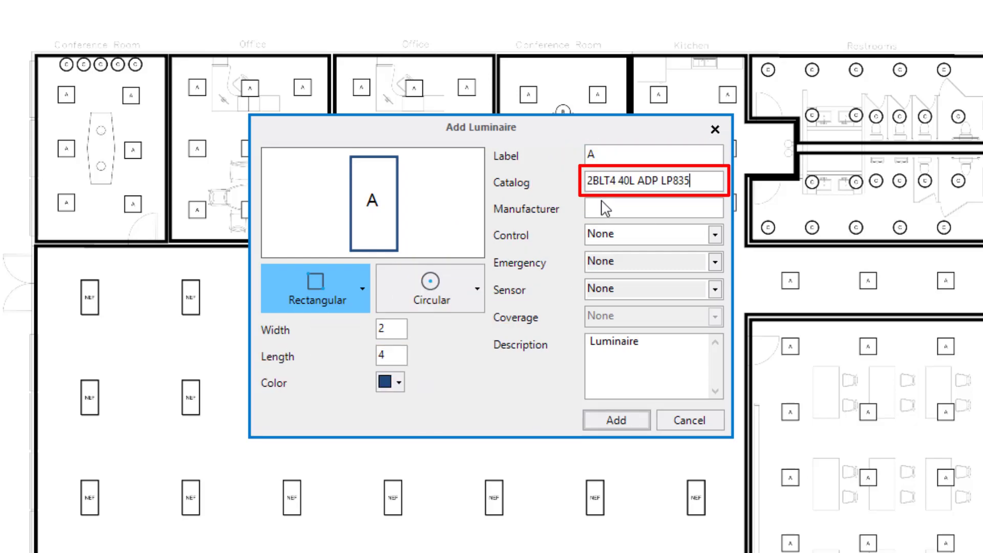
pyautogui.write('Acuity Brands')
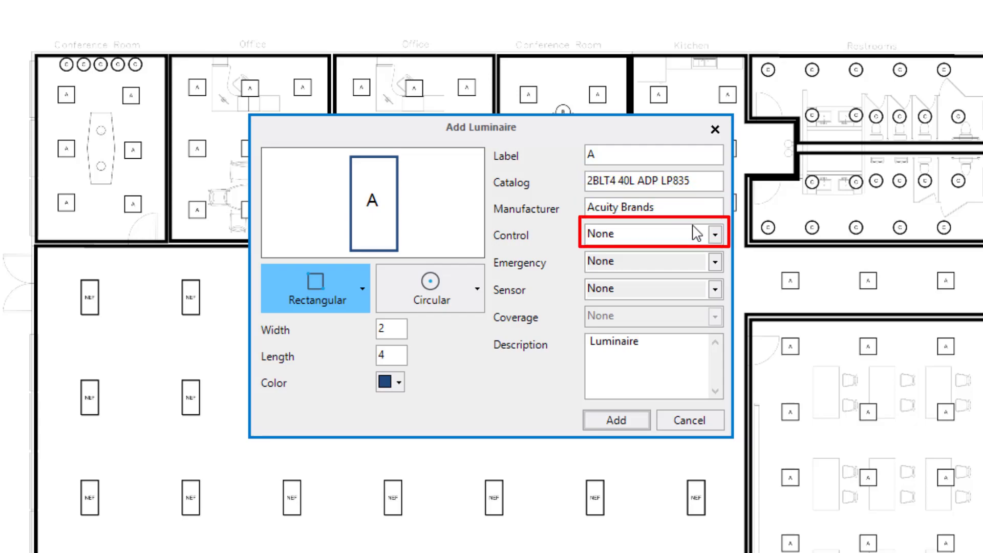
# Step: Set the luminaire's control type to nLight Enabled and leave its emergency option at None
pyautogui.click(715, 235)
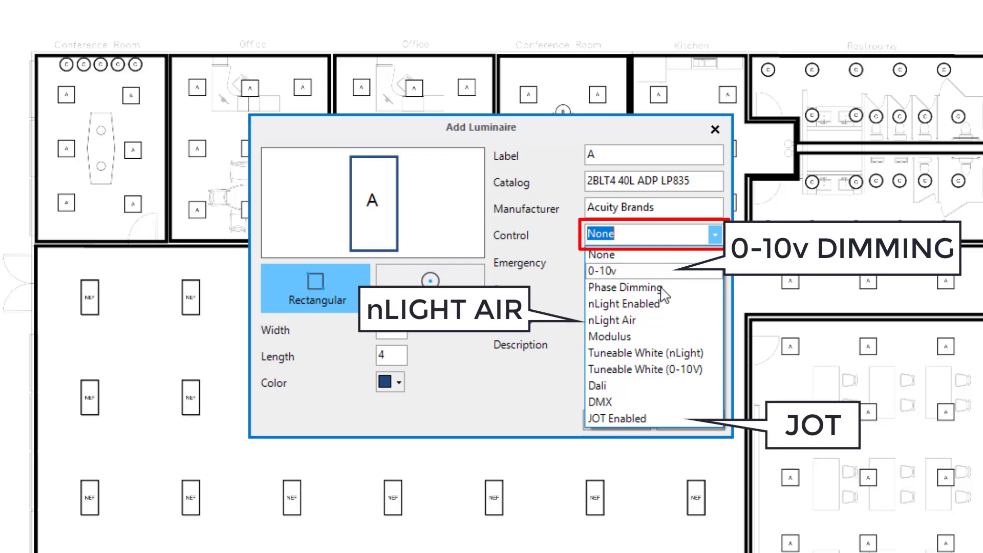
pyautogui.click(653, 305)
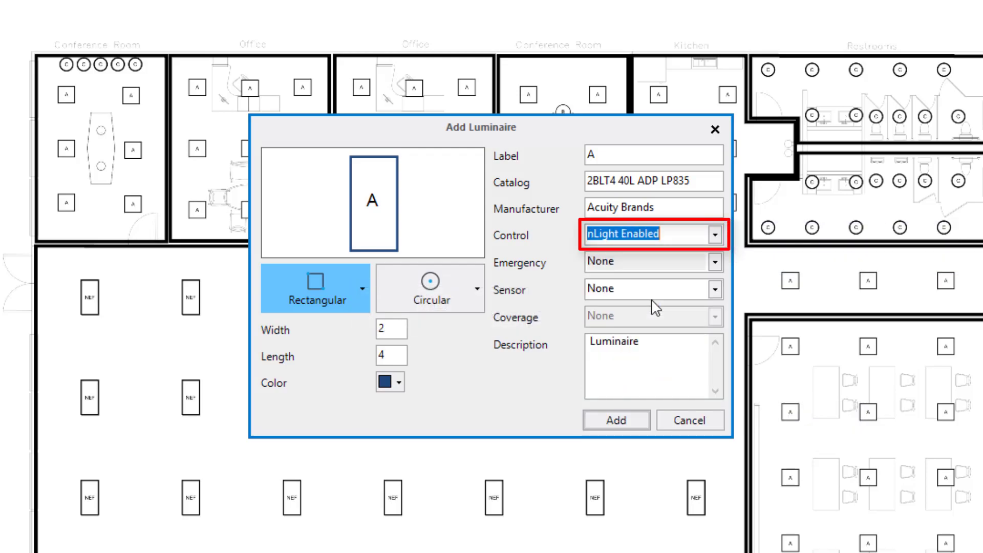
pyautogui.click(715, 263)
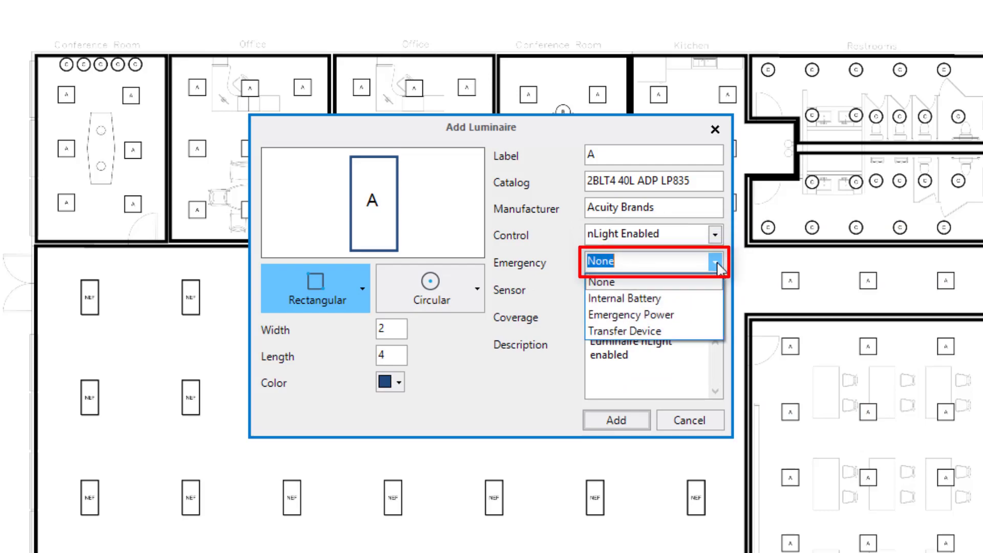
pyautogui.click(716, 263)
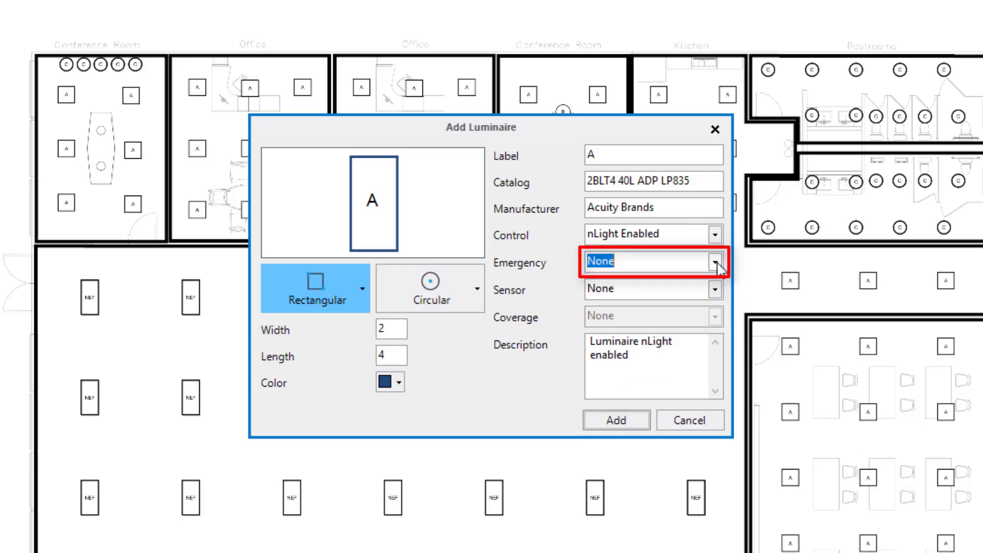
# Step: Give the luminaire a Combo Sensor with 7 Lens coverage and review the end of its description
pyautogui.click(715, 289)
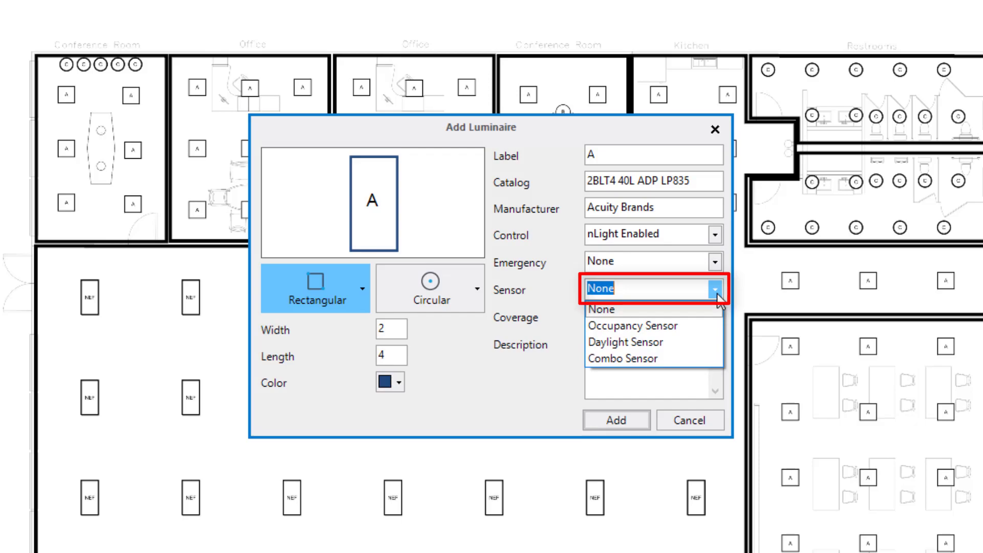
pyautogui.click(635, 359)
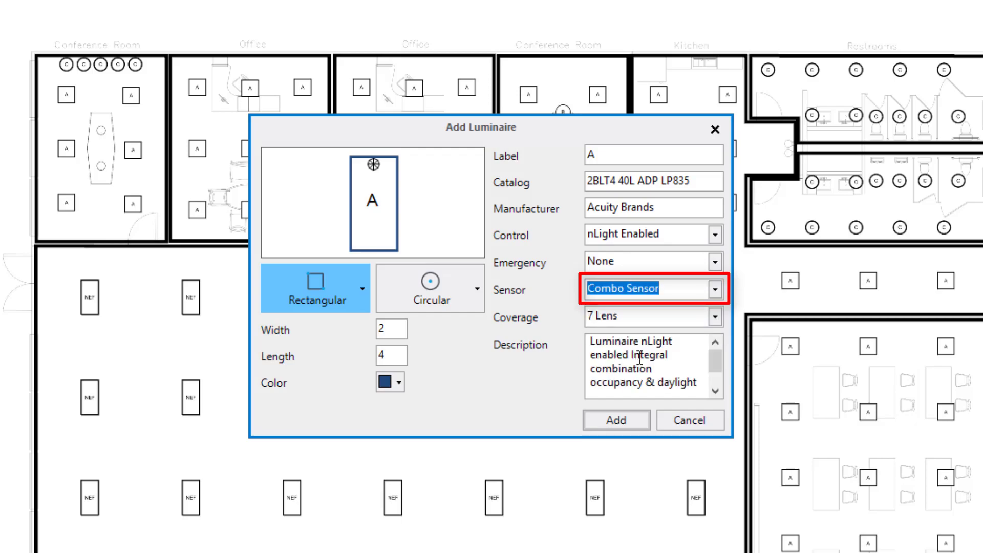
pyautogui.click(715, 317)
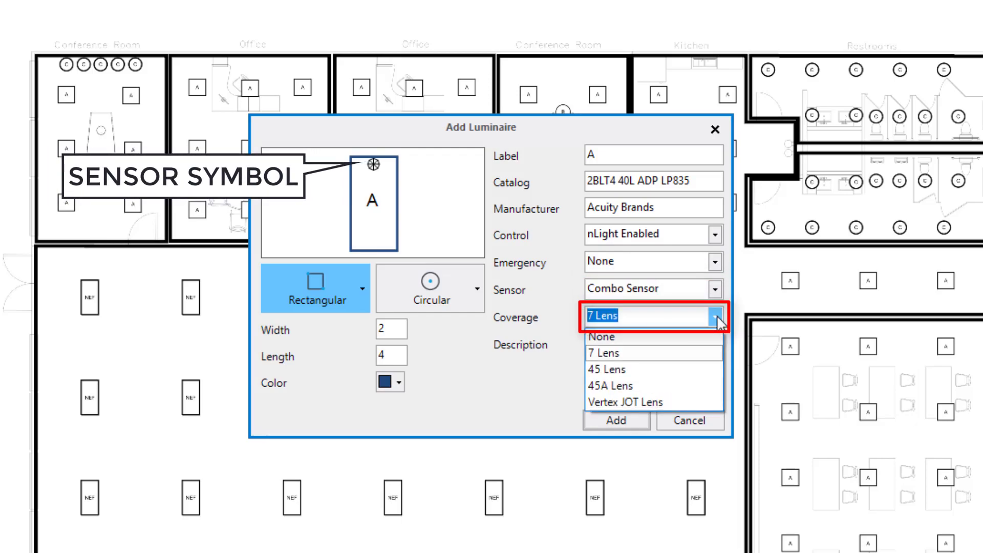
pyautogui.click(598, 354)
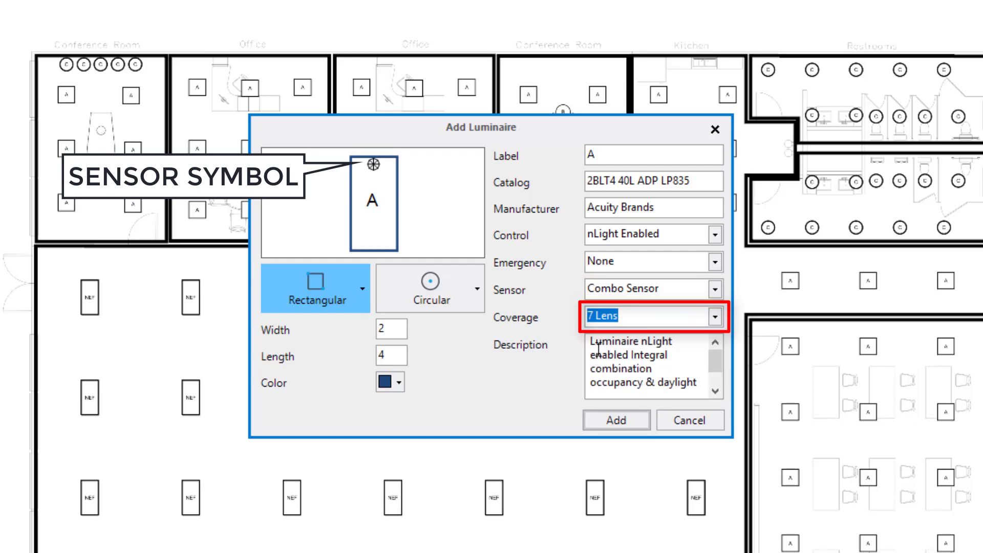
pyautogui.moveTo(714, 360); pyautogui.dragTo(714, 373)
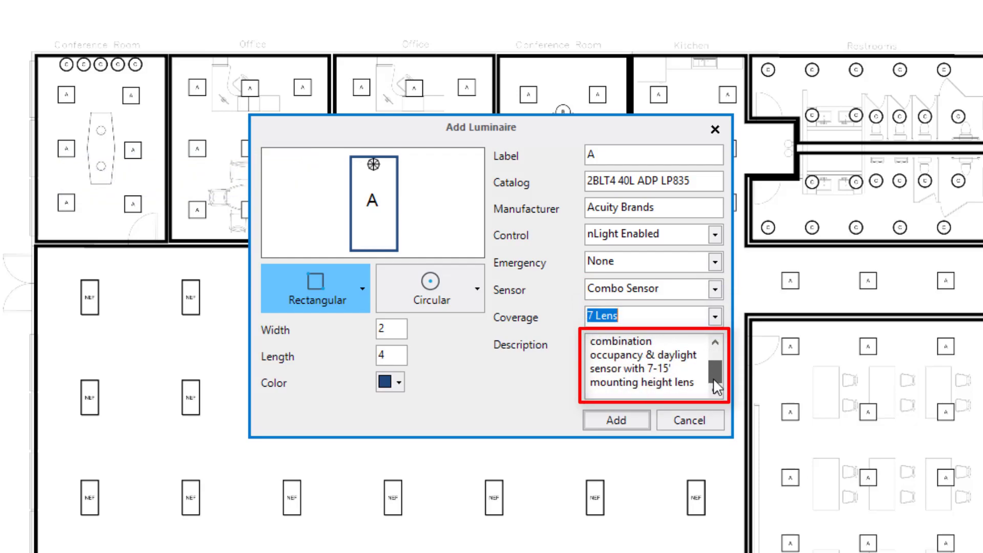
pyautogui.doubleClick(686, 383)
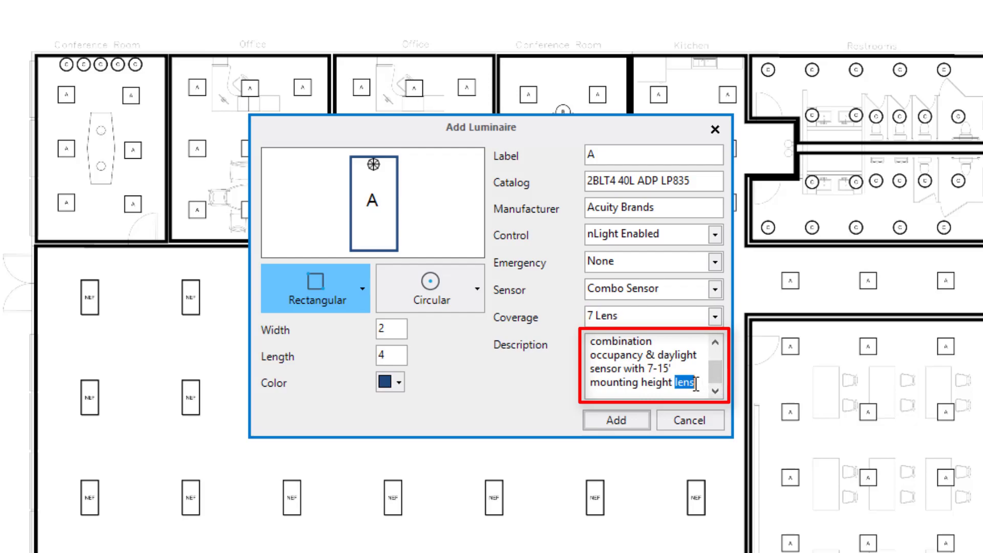
pyautogui.click(704, 382)
# Step: Add the defined luminaire A and place one over the first fixture in the open office's top row
pyautogui.click(619, 425)
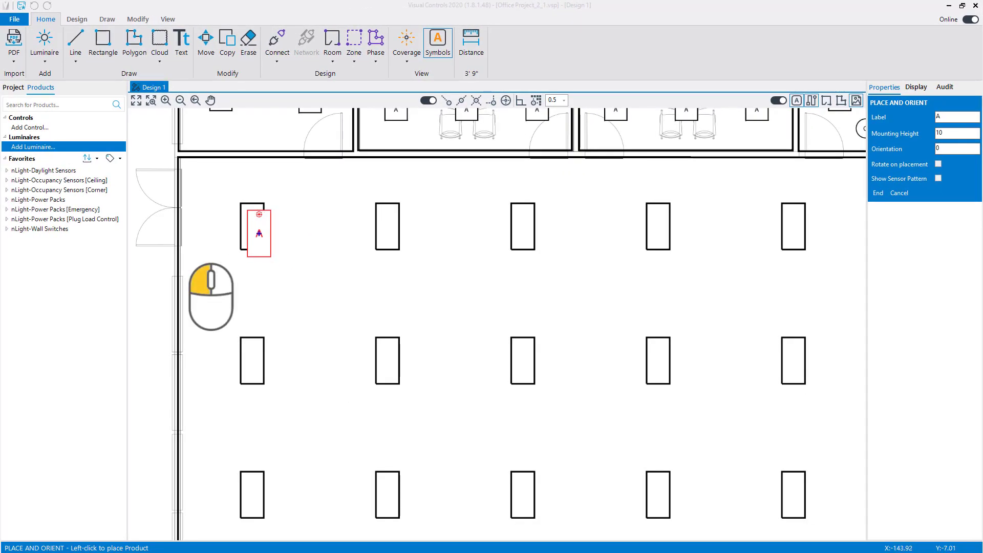
pyautogui.click(252, 225)
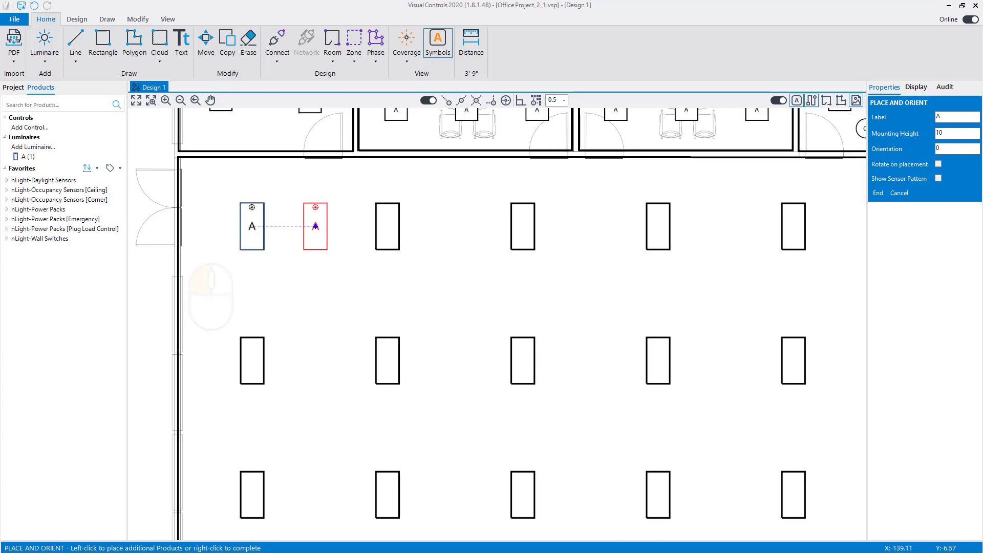
pyautogui.rightClick(314, 300)
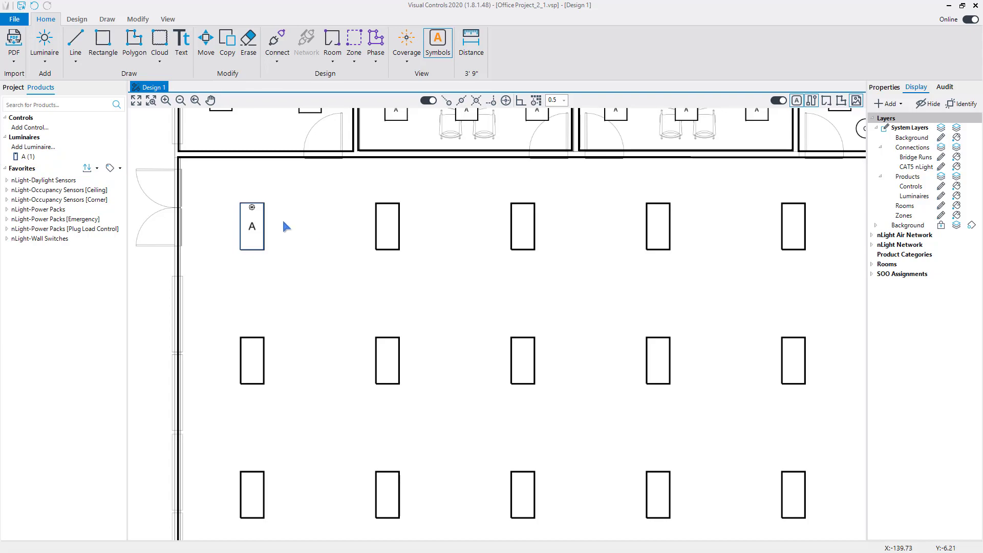
# Step: Place luminaire A over the second to fourth fixtures of the open office's top row and the second and third of the row below
pyautogui.click(24, 157)
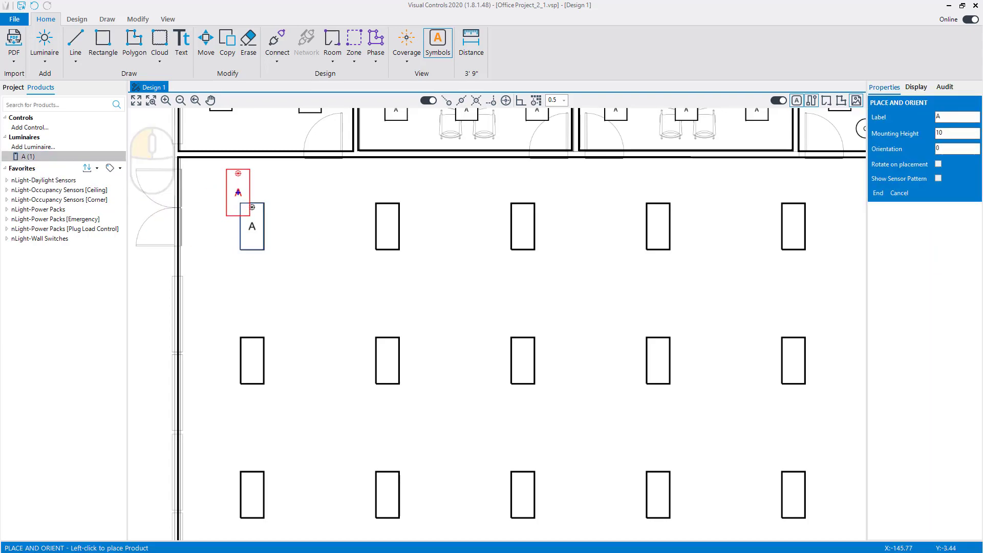
pyautogui.click(388, 226)
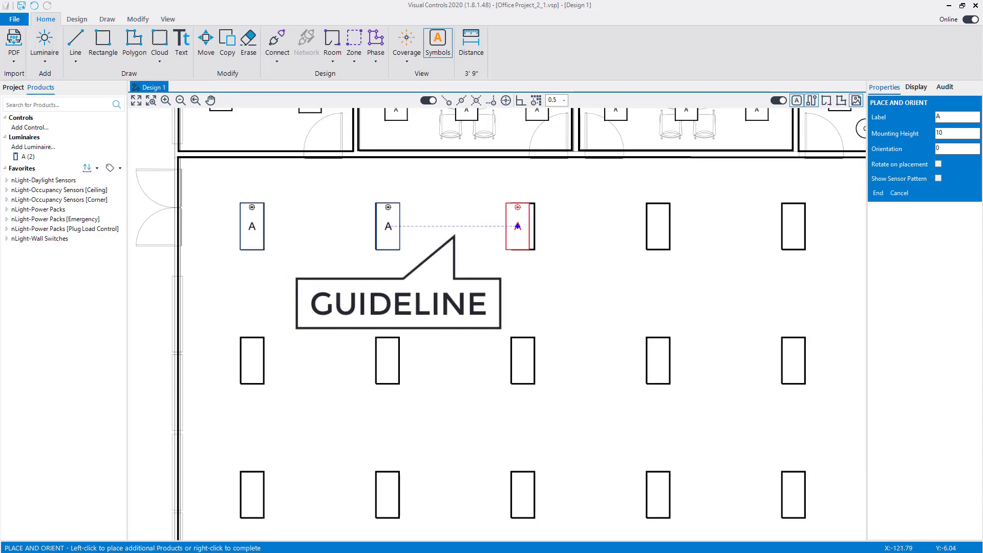
pyautogui.click(522, 226)
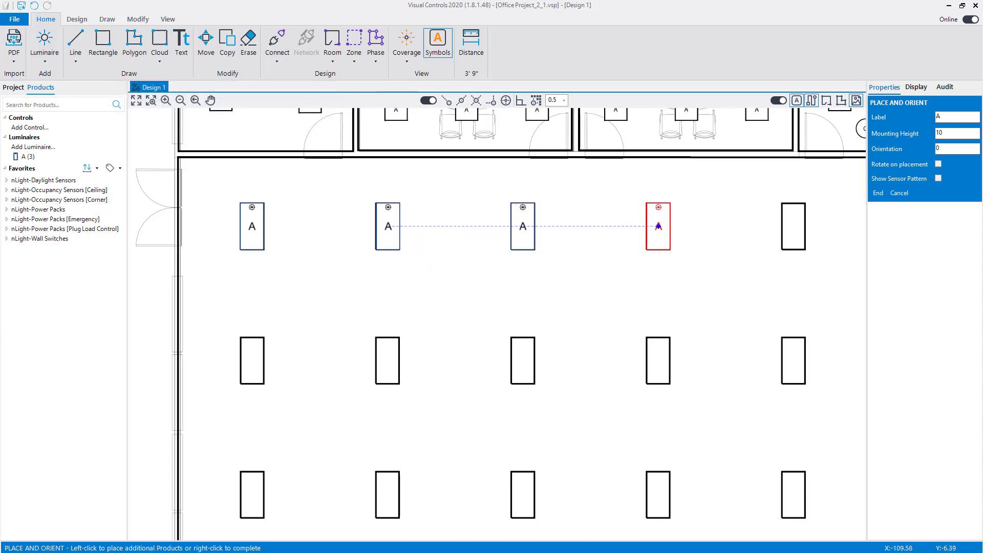
pyautogui.click(658, 226)
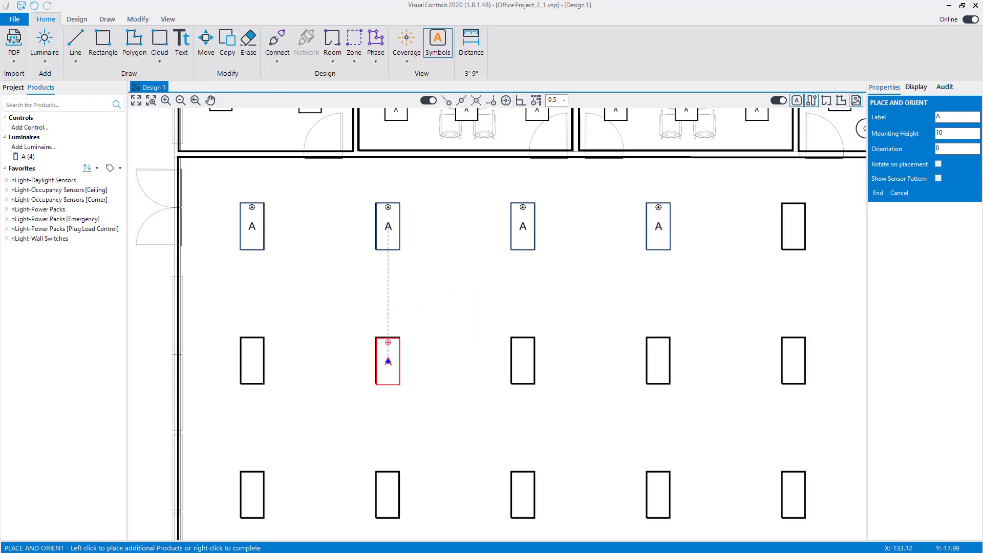
pyautogui.click(388, 361)
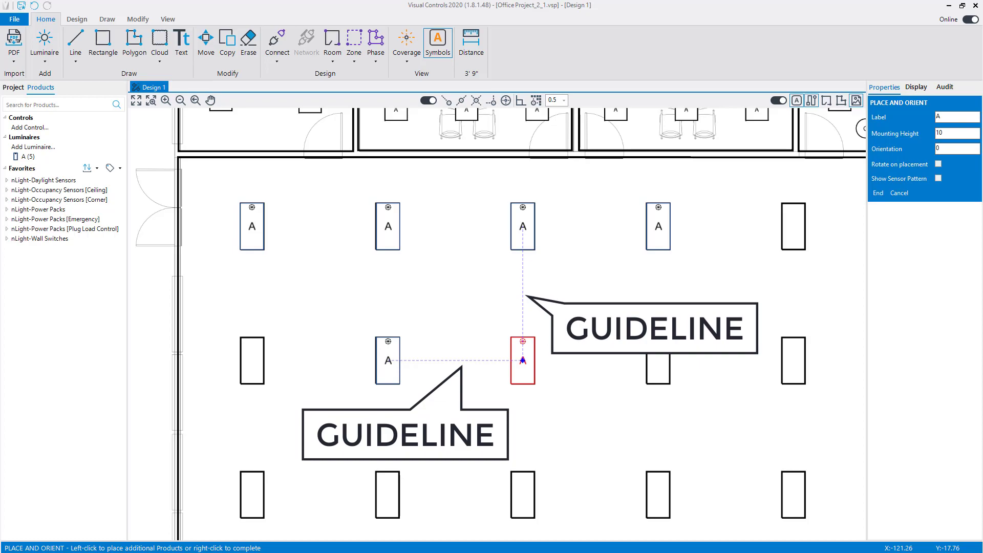
pyautogui.click(523, 360)
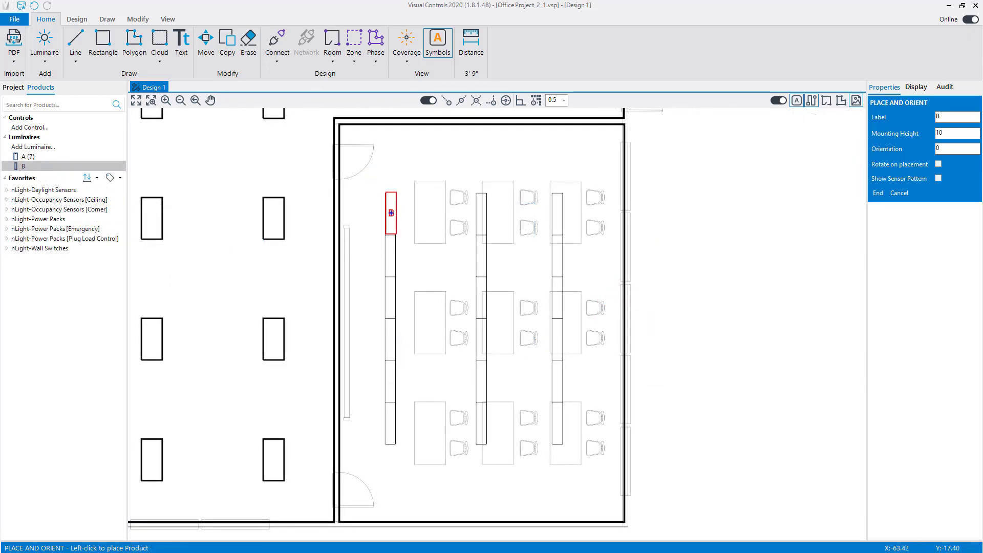
# Step: Place six B luminaires end to end along the leftmost linear fixture run in the presentation room
pyautogui.click(391, 213)
pyautogui.click(389, 256)
pyautogui.click(389, 299)
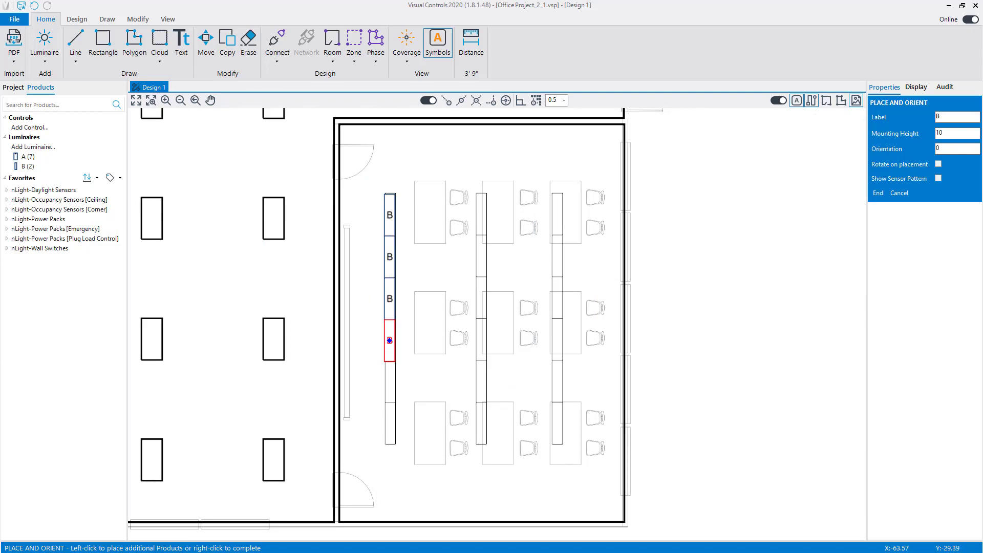
pyautogui.click(390, 341)
pyautogui.click(390, 382)
pyautogui.click(389, 424)
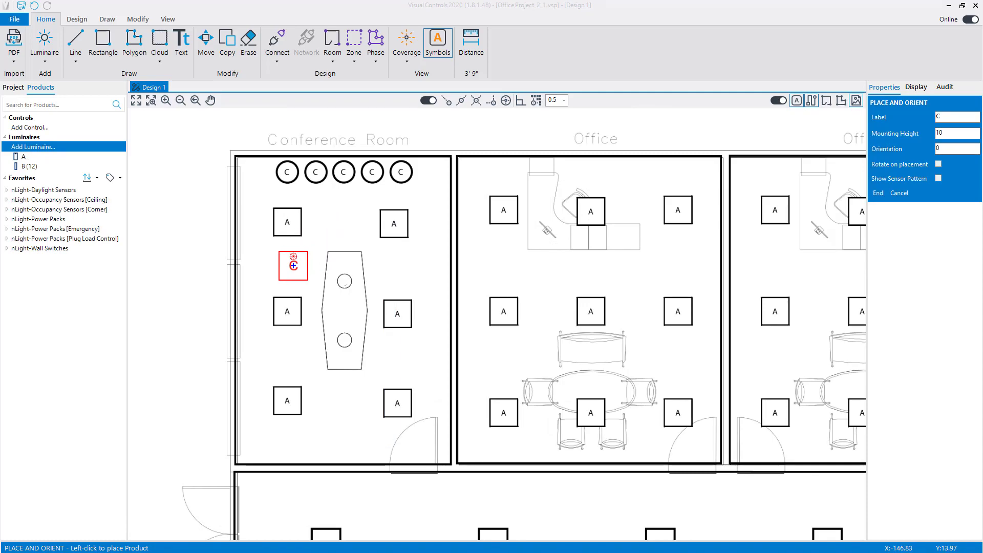
# Step: Place three C luminaires on the conference room's upper-left, middle-right and lower-left fixtures with Show Sensor Pattern enabled
pyautogui.click(938, 179)
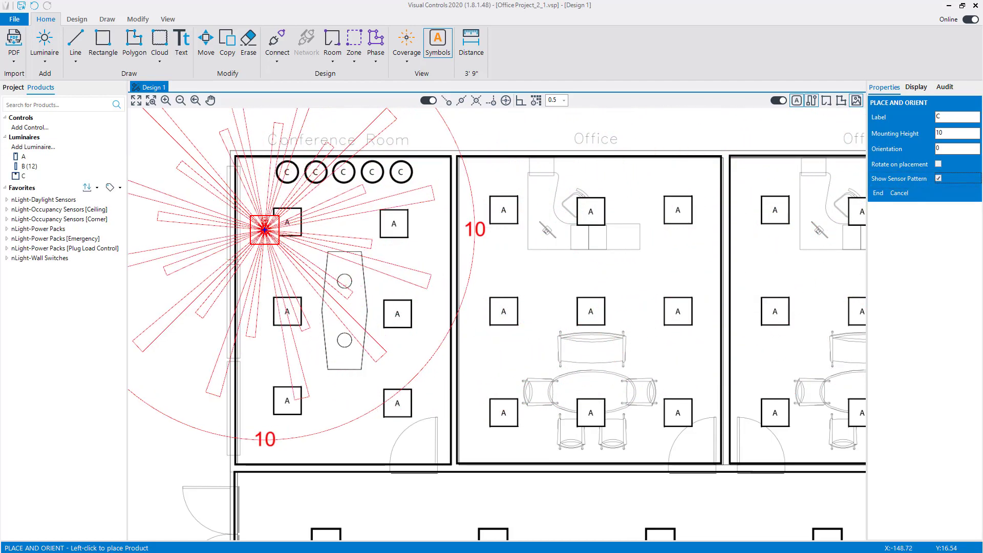
pyautogui.click(285, 222)
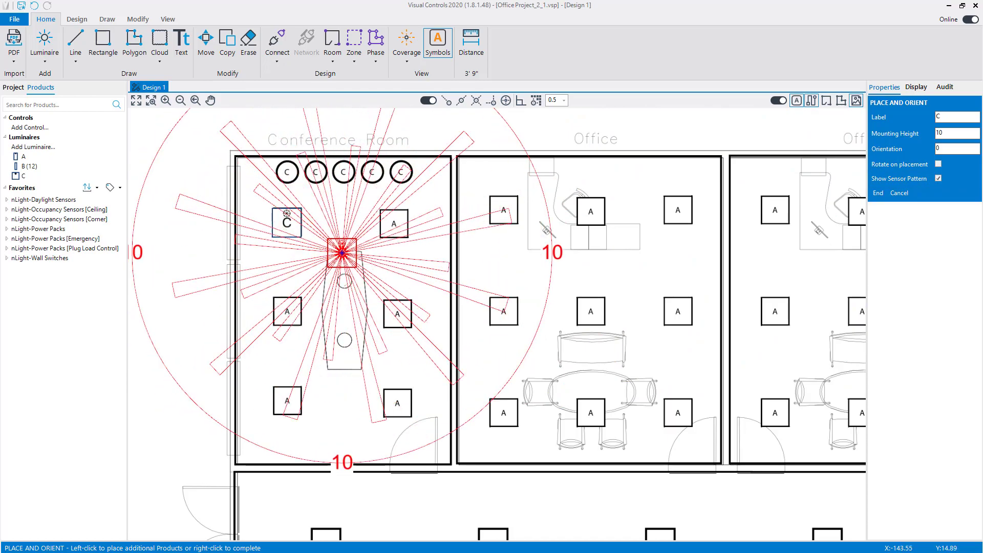
pyautogui.click(397, 314)
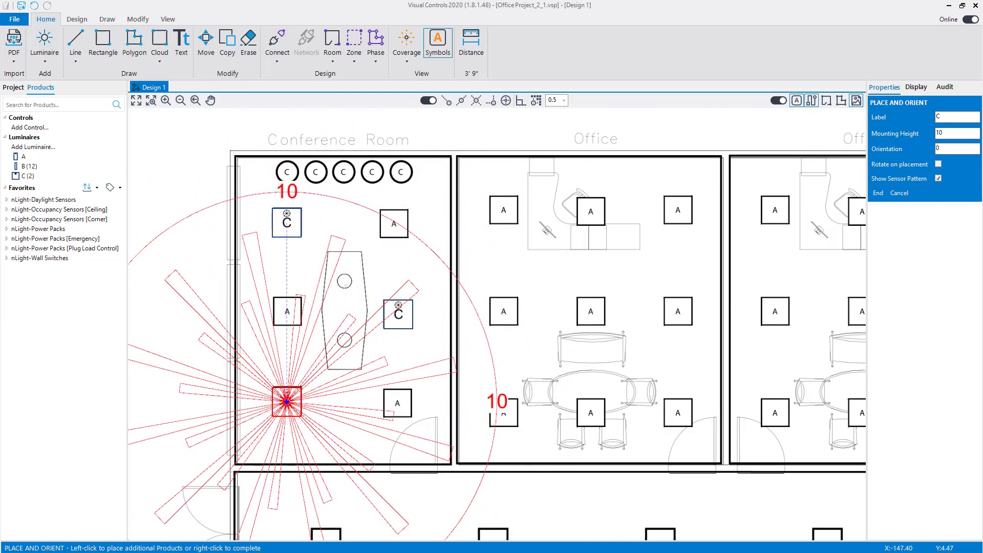
pyautogui.click(286, 401)
pyautogui.rightClick(374, 385)
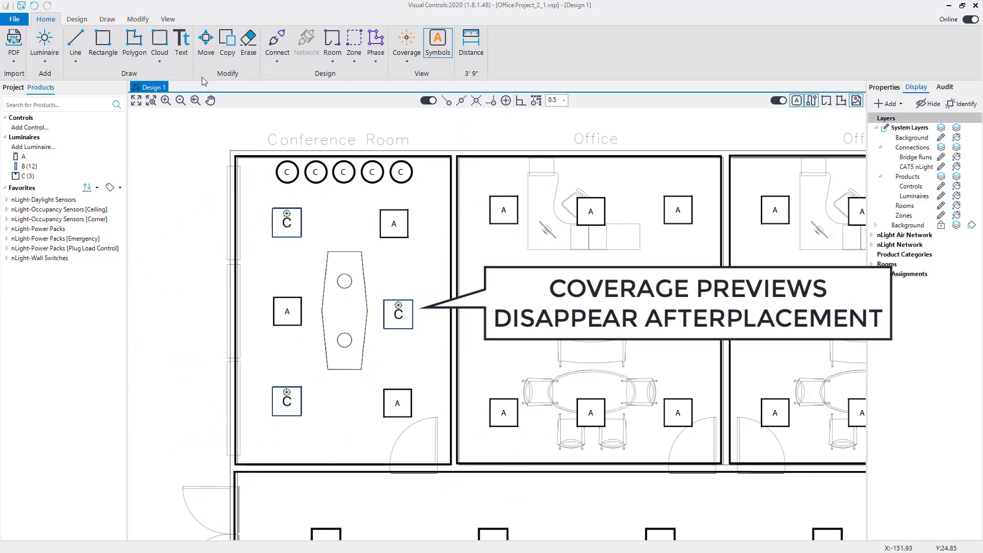
# Step: Turn on the sensor coverage display for the placed luminaires
pyautogui.click(168, 19)
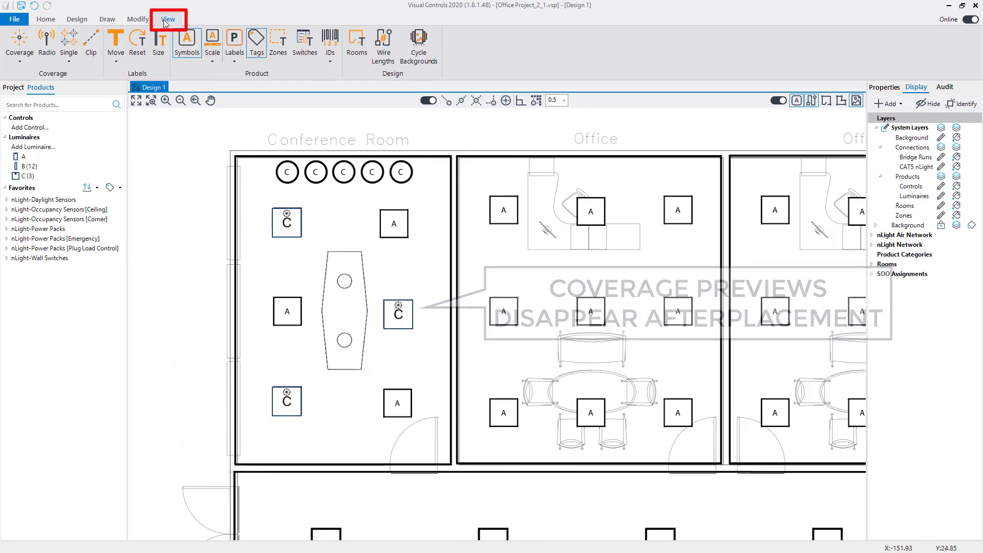
pyautogui.click(20, 45)
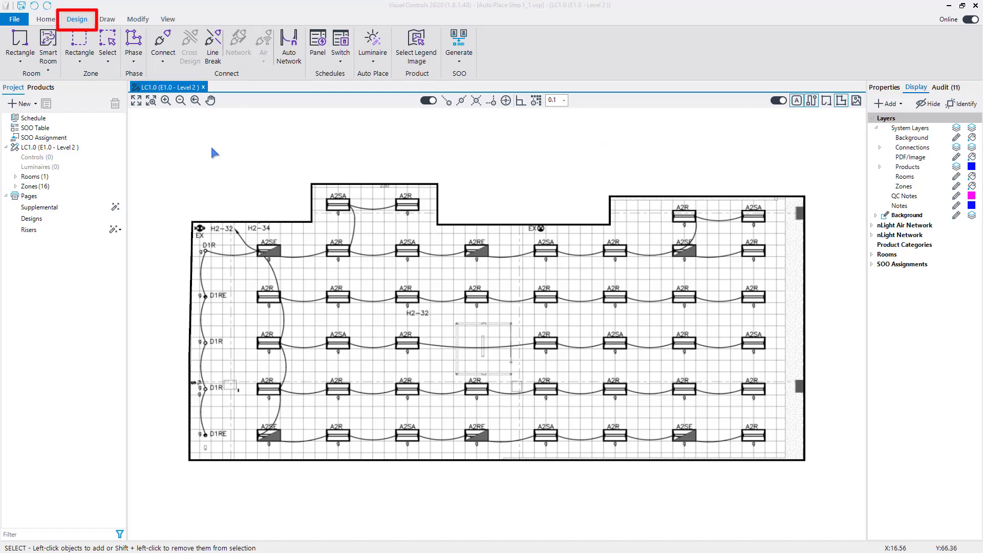
# Step: Start Auto Place for luminaires in the outlined room and frame the third A2R fixture symbol in the second-lowest row as the search image
pyautogui.click(378, 61)
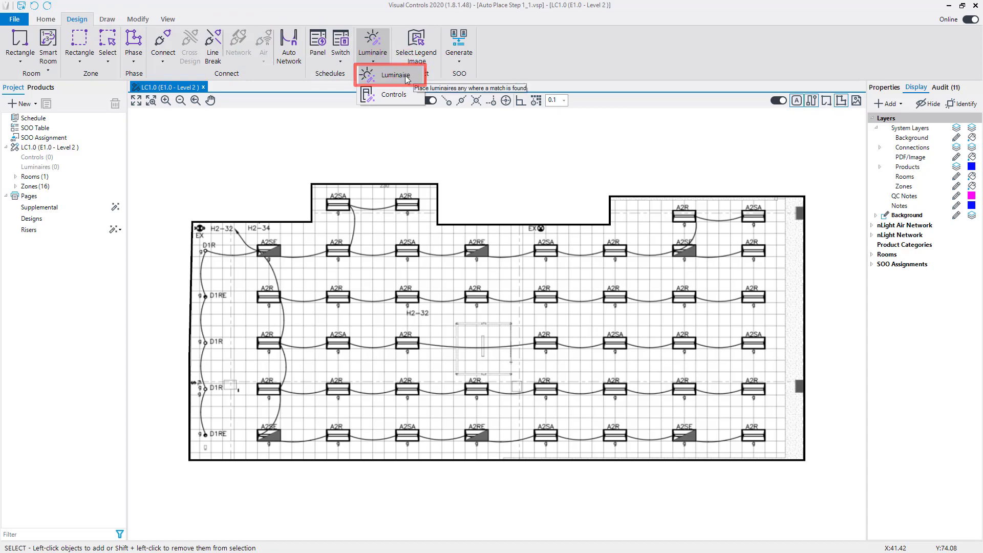
pyautogui.click(406, 76)
pyautogui.click(409, 282)
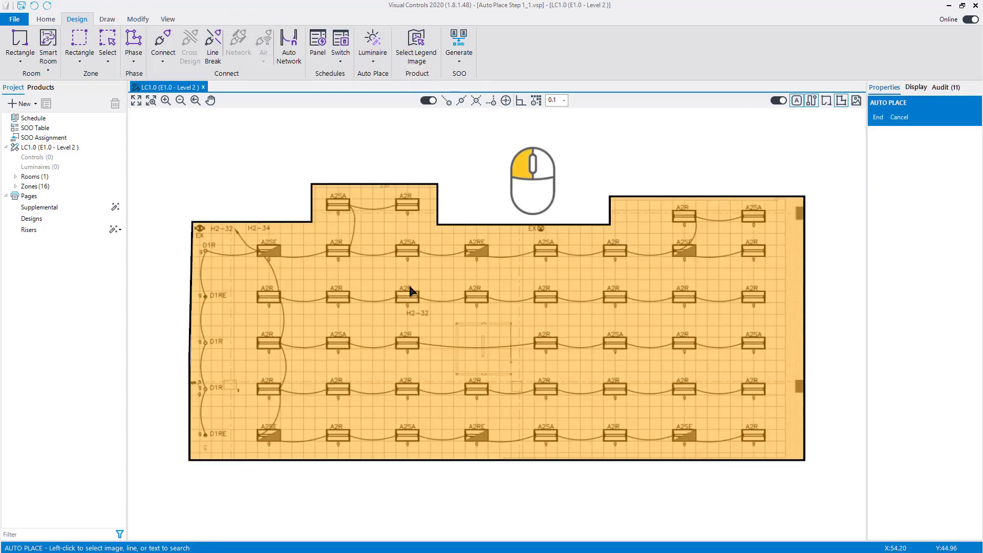
pyautogui.click(411, 316)
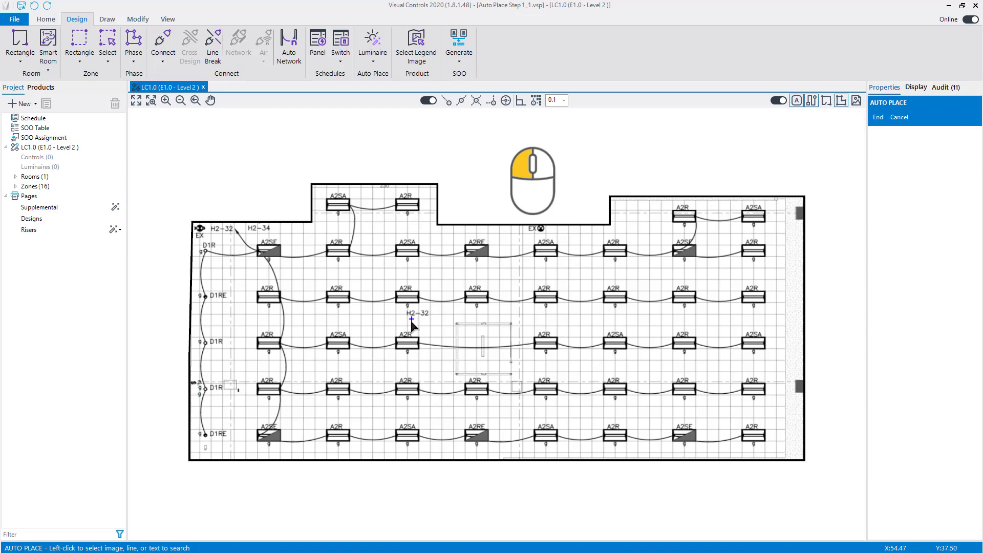
pyautogui.click(395, 380)
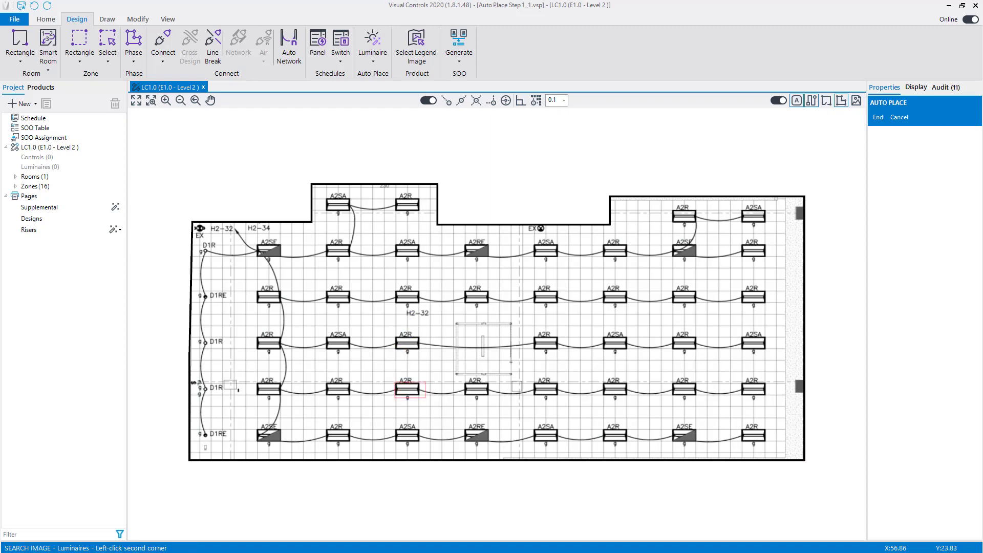
pyautogui.click(421, 397)
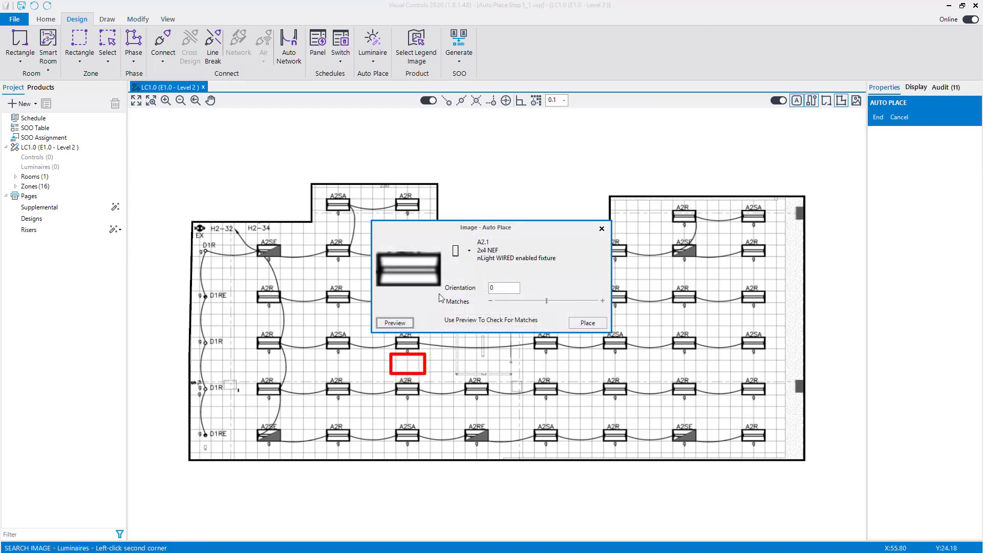
# Step: Choose luminaire A-2R for the matched symbols, set its orientation to 90, and preview the placement
pyautogui.click(468, 252)
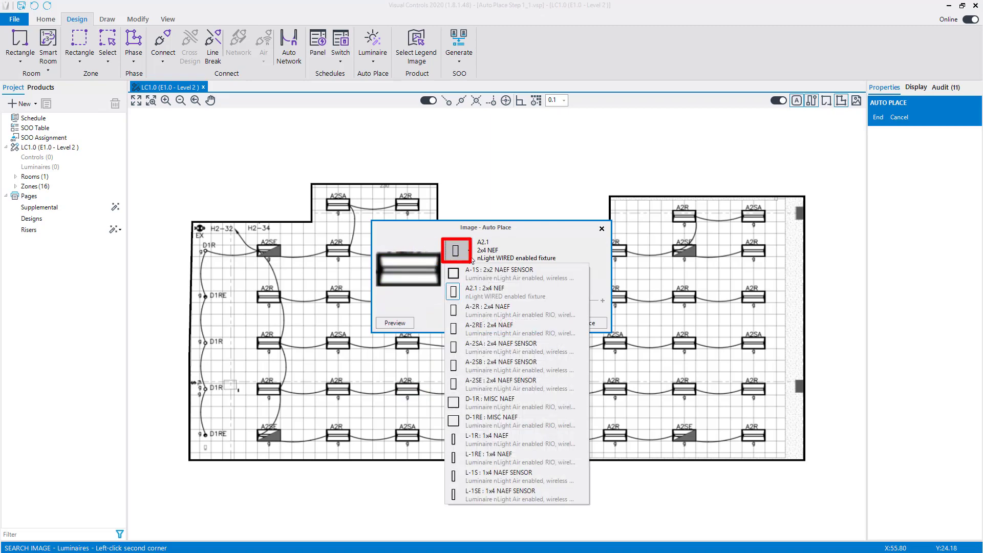
pyautogui.click(470, 307)
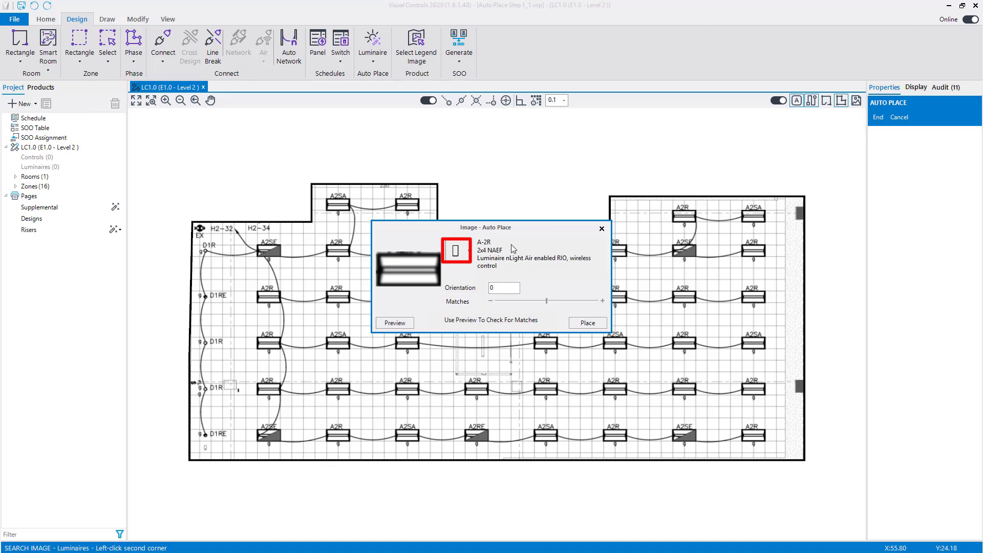
pyautogui.moveTo(510, 229); pyautogui.dragTo(570, 124)
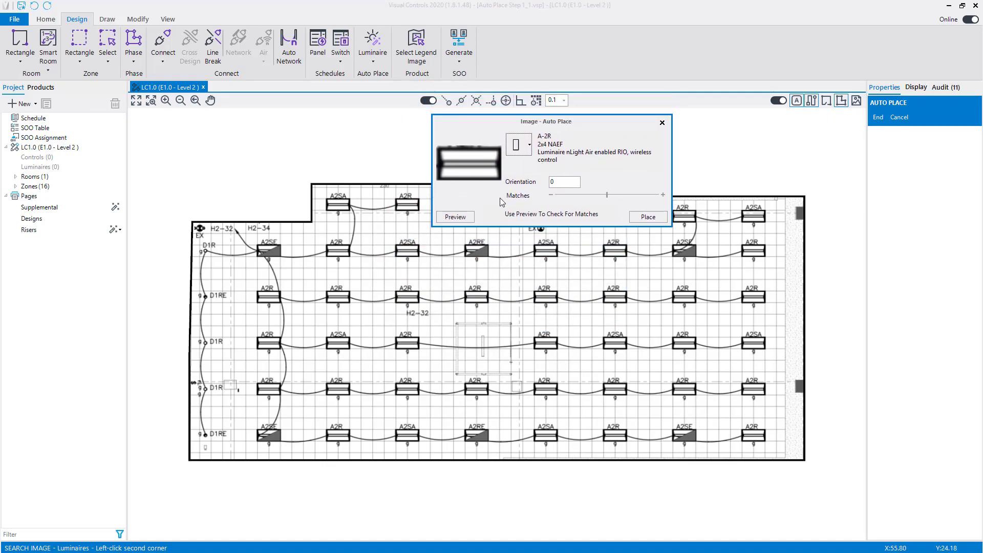
pyautogui.click(454, 217)
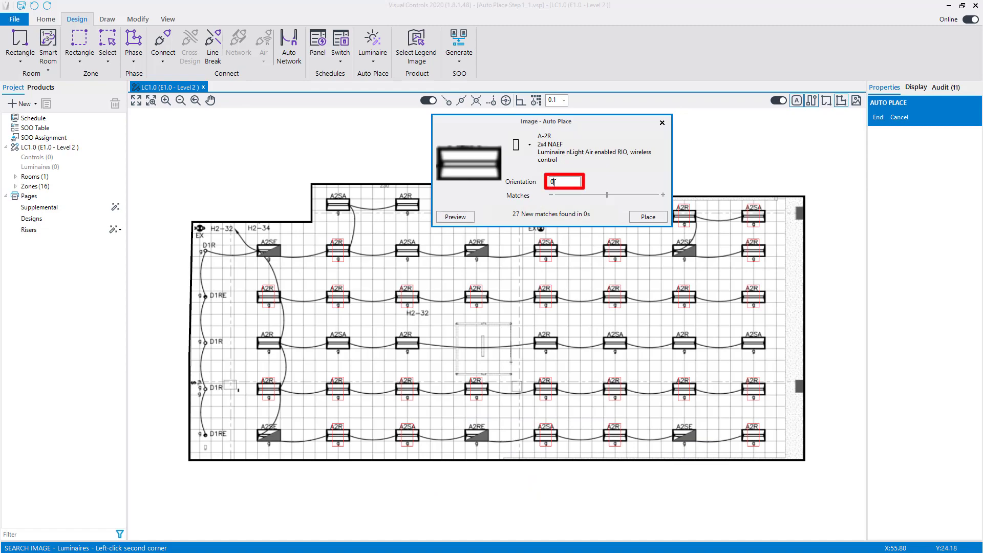
pyautogui.write('90')
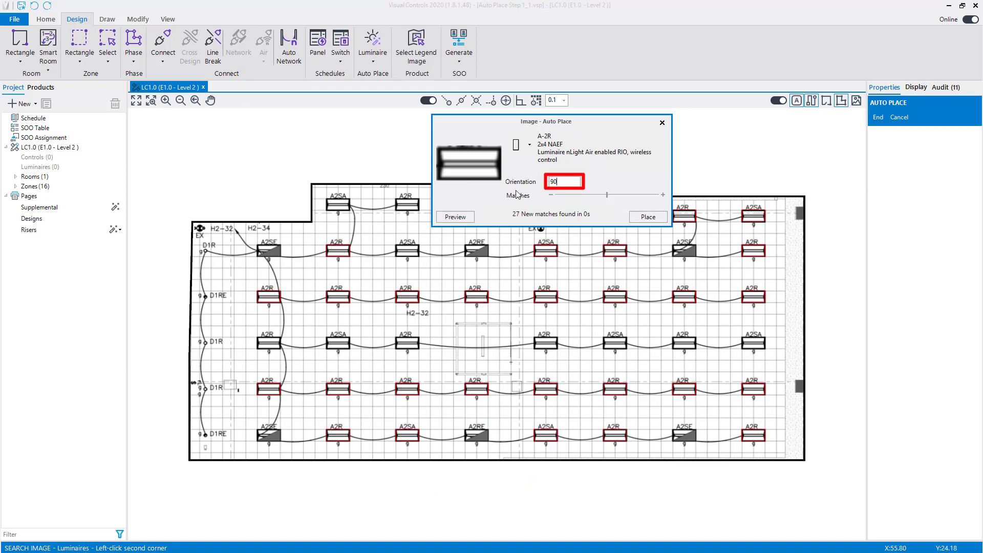
pyautogui.click(453, 217)
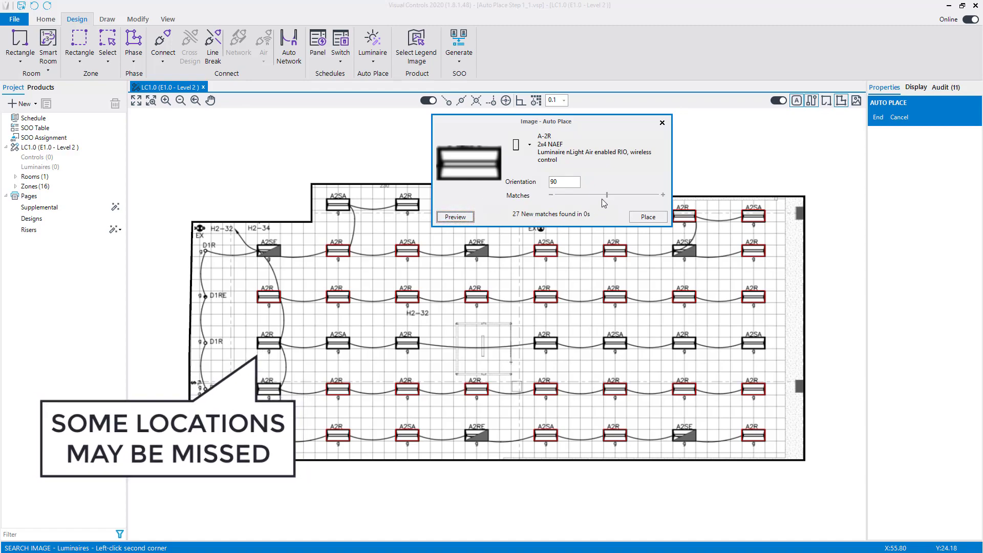
# Step: Raise the match tolerance above its midpoint, preview the matches again, and place the A-2R luminaires
pyautogui.moveTo(606, 197); pyautogui.dragTo(619, 197)
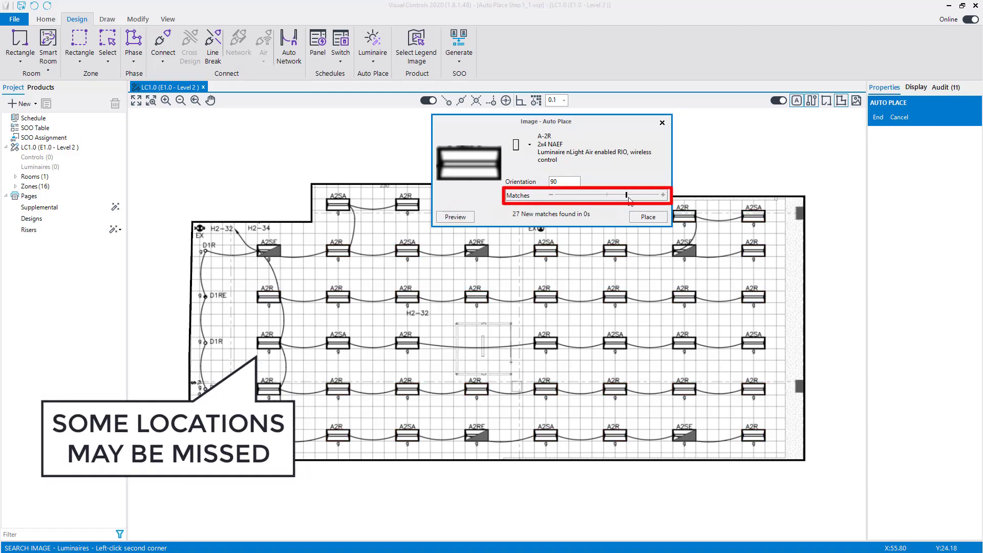
pyautogui.click(455, 217)
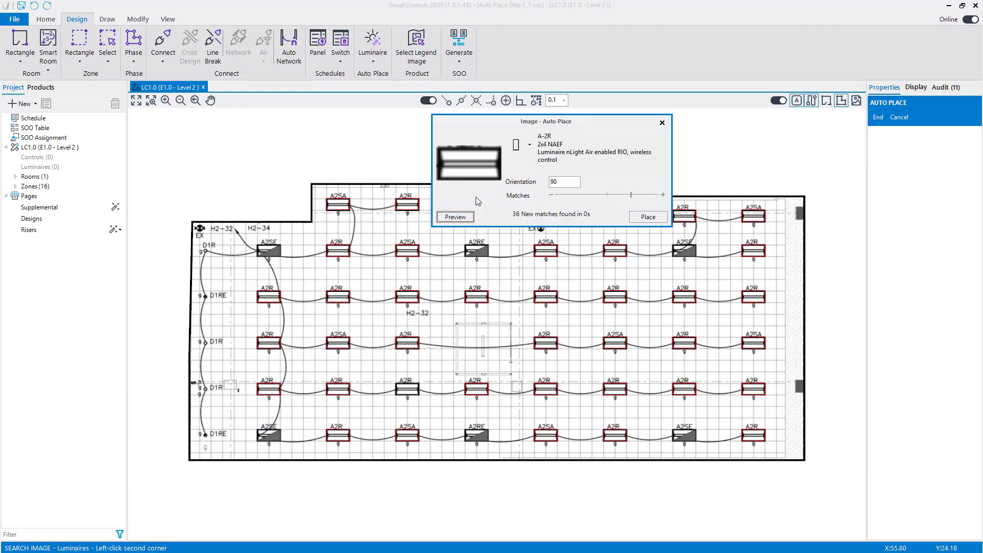
pyautogui.click(648, 217)
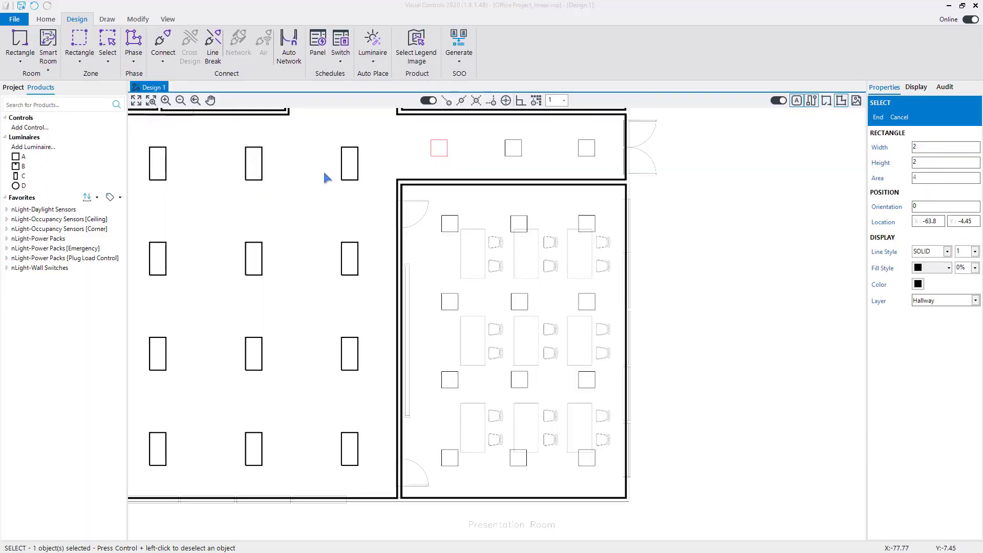
pyautogui.click(303, 172)
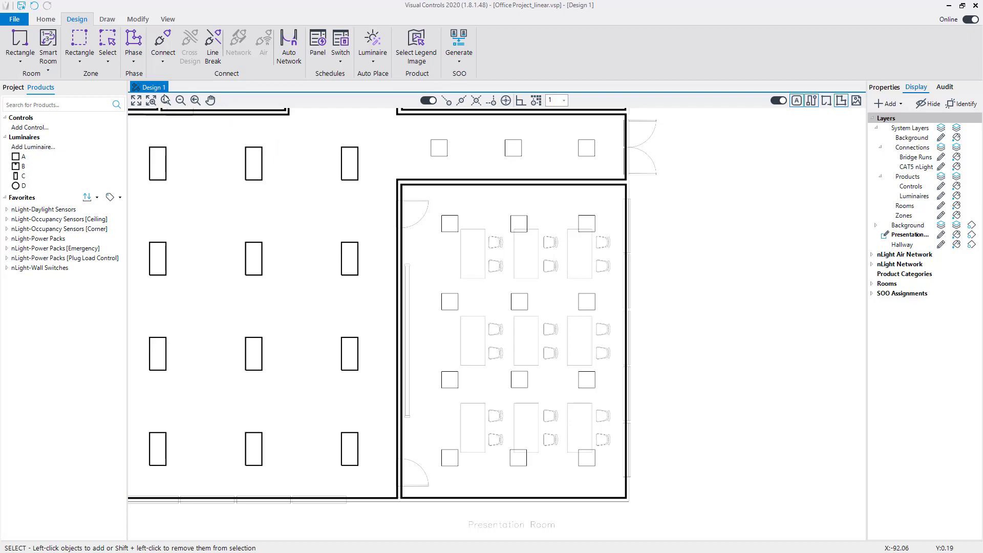
pyautogui.click(372, 61)
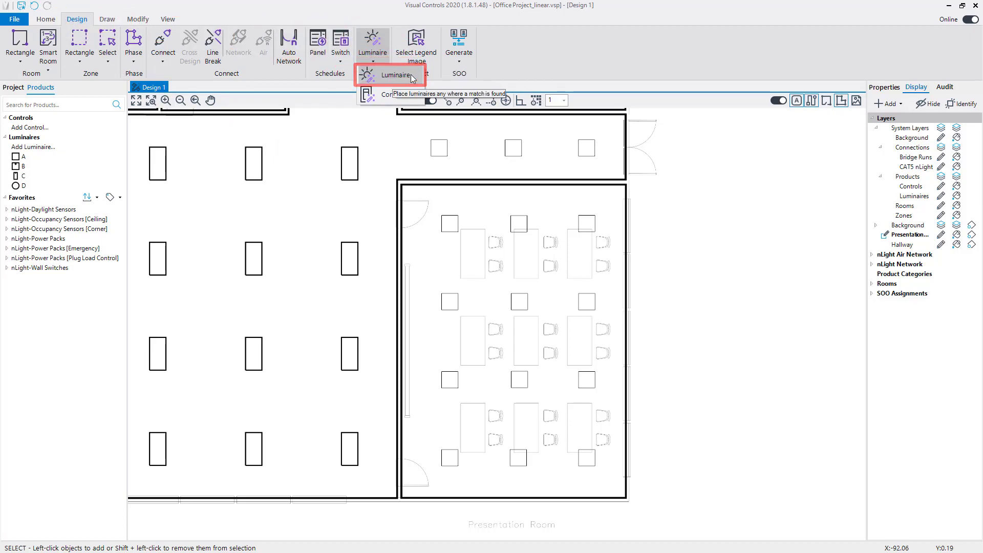
pyautogui.click(394, 76)
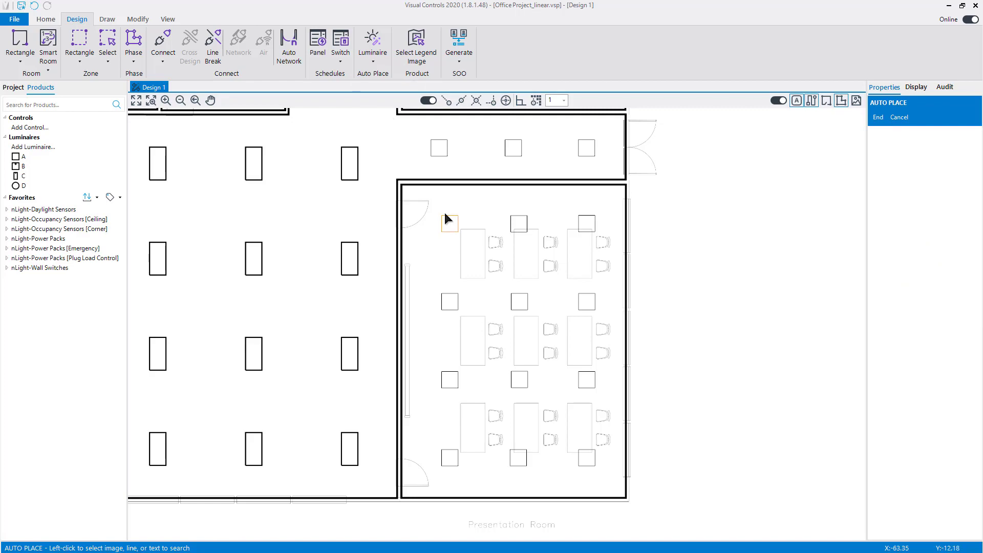
pyautogui.click(446, 221)
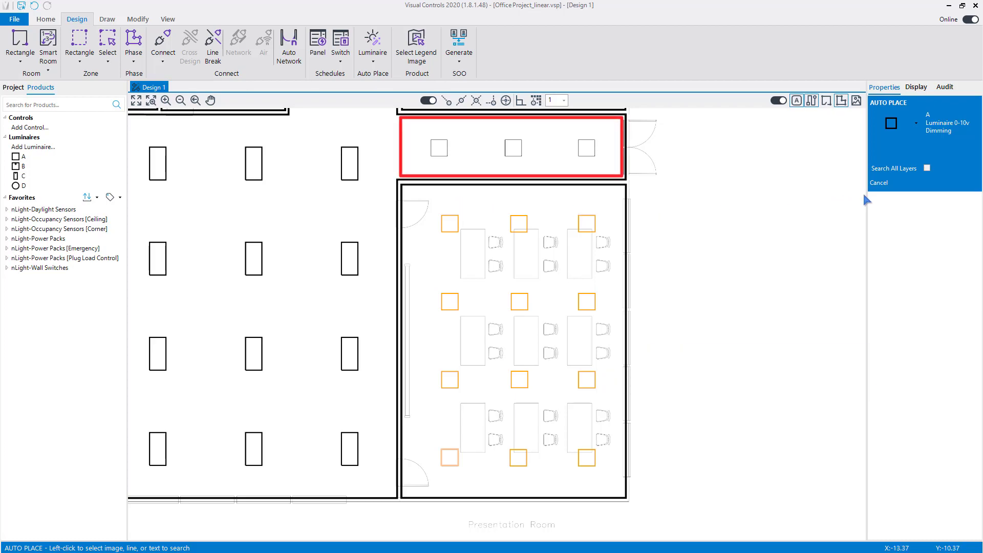
pyautogui.click(878, 182)
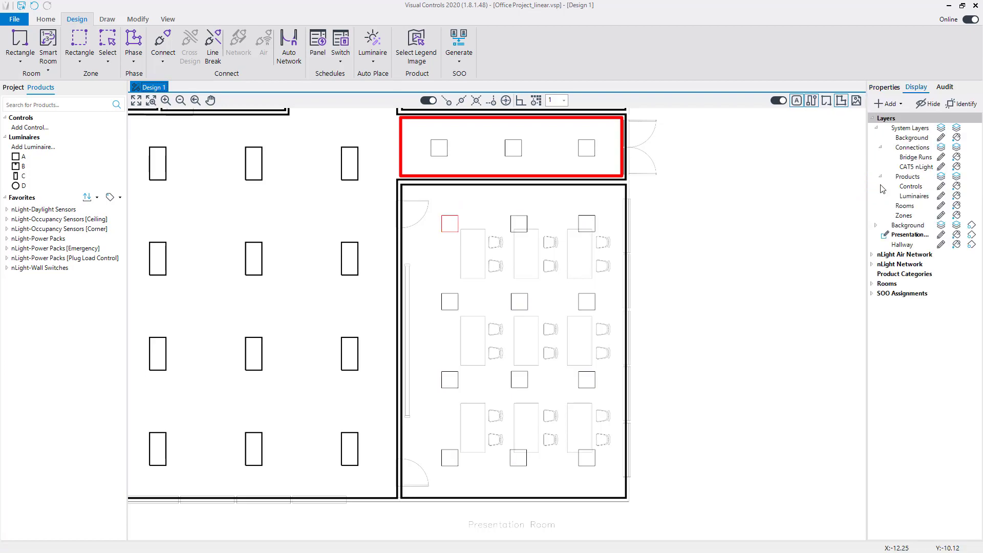
# Step: Check the layer assigned to the hallway's leftmost square symbol and the presentation room's upper-left square symbol
pyautogui.click(443, 153)
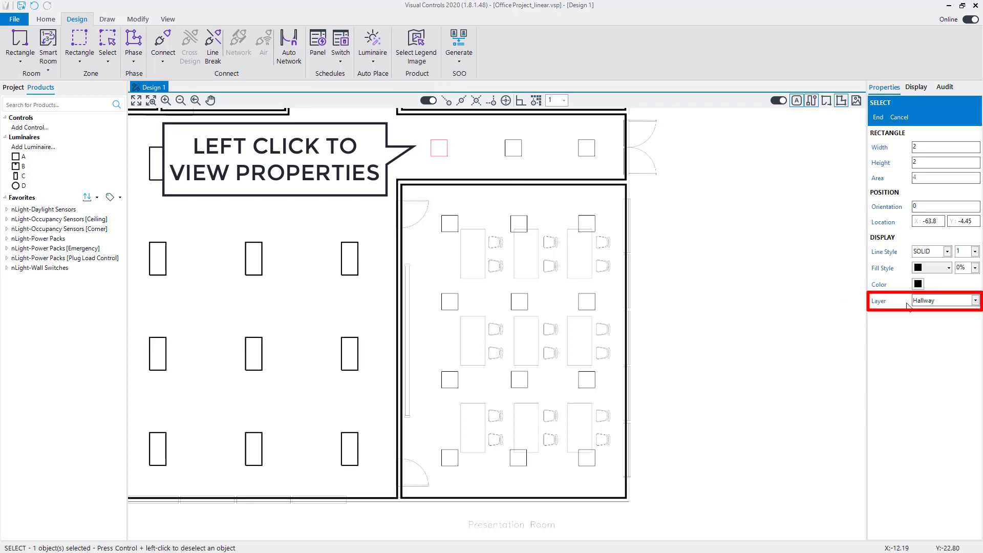
pyautogui.click(444, 203)
pyautogui.click(450, 220)
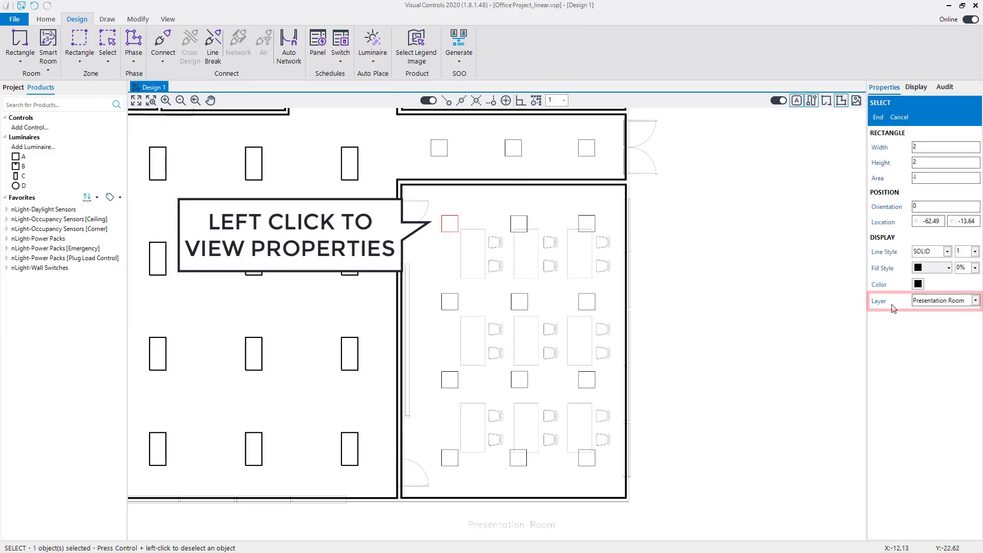
pyautogui.click(460, 163)
# Step: Auto-place luminaires from the presentation room's upper-left square symbol, extending the match search to all layers
pyautogui.click(373, 61)
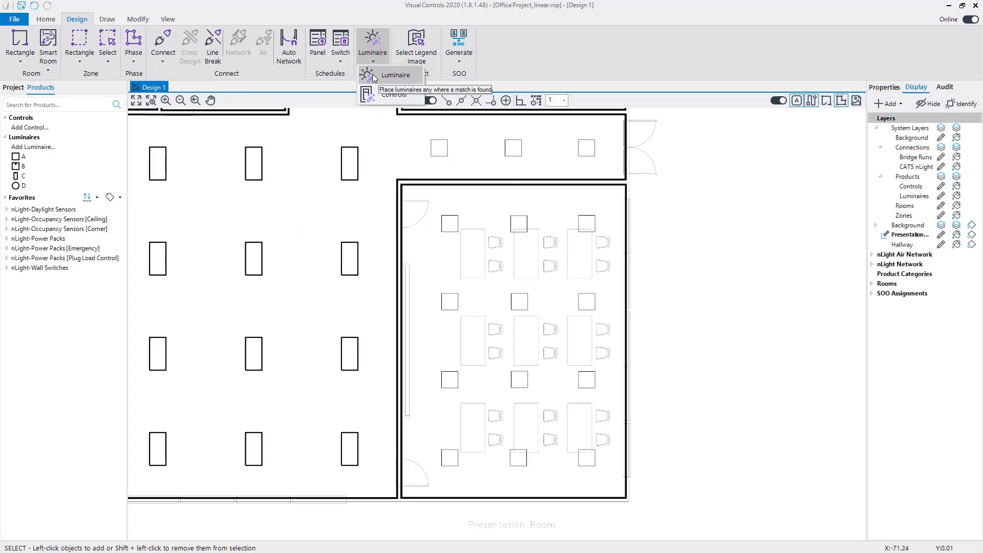
pyautogui.click(373, 77)
pyautogui.click(448, 219)
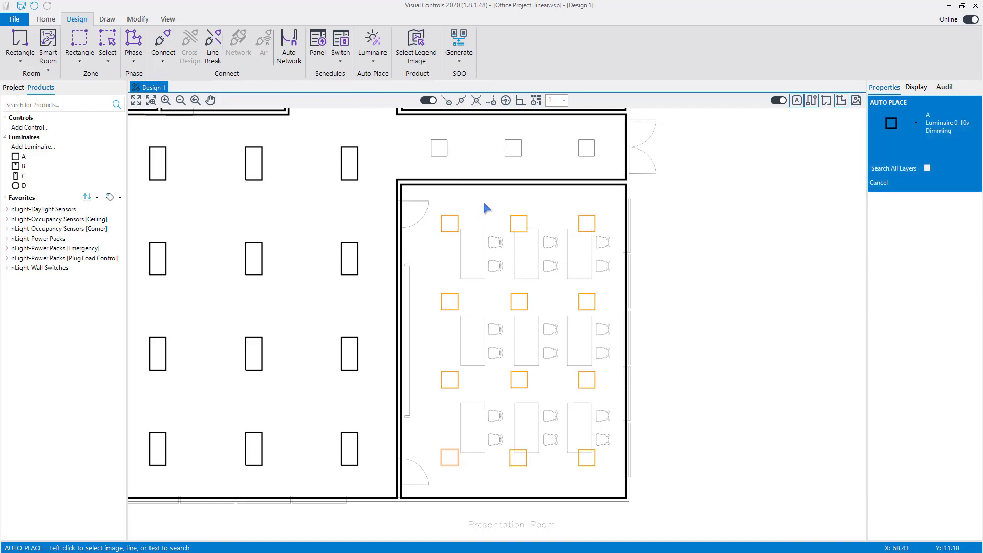
pyautogui.click(927, 168)
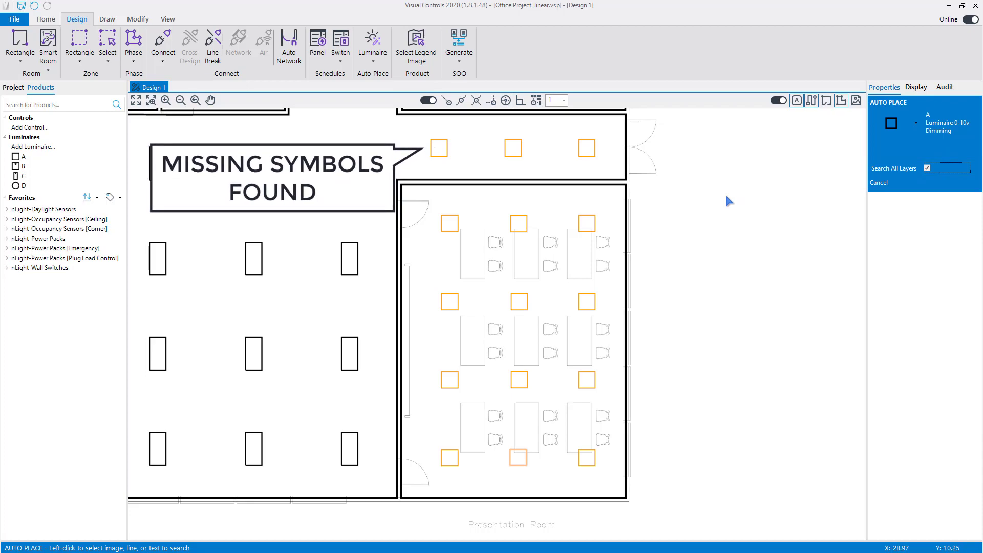
# Step: Keep luminaire A as the product and place it on all matched hallway and presentation room symbols without an offset
pyautogui.click(917, 123)
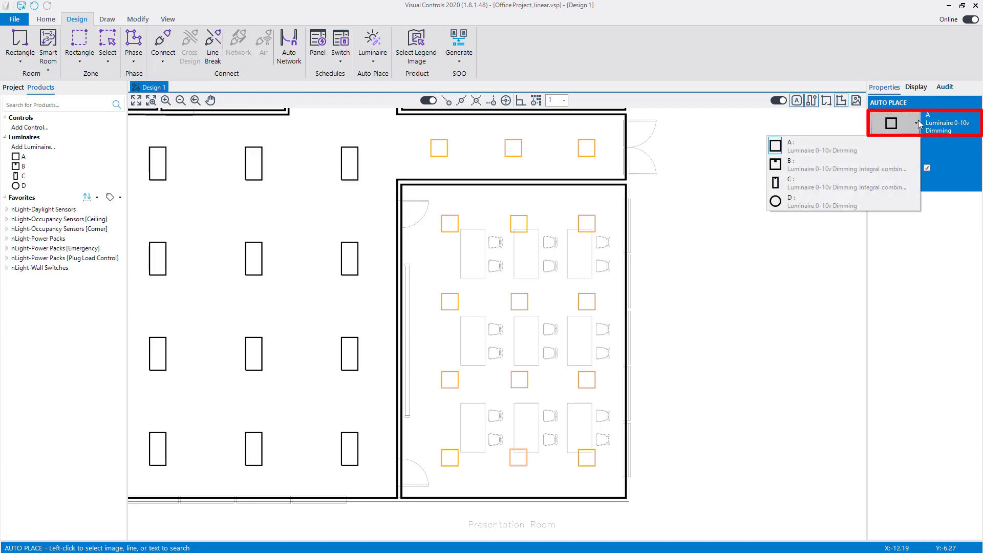
pyautogui.click(918, 124)
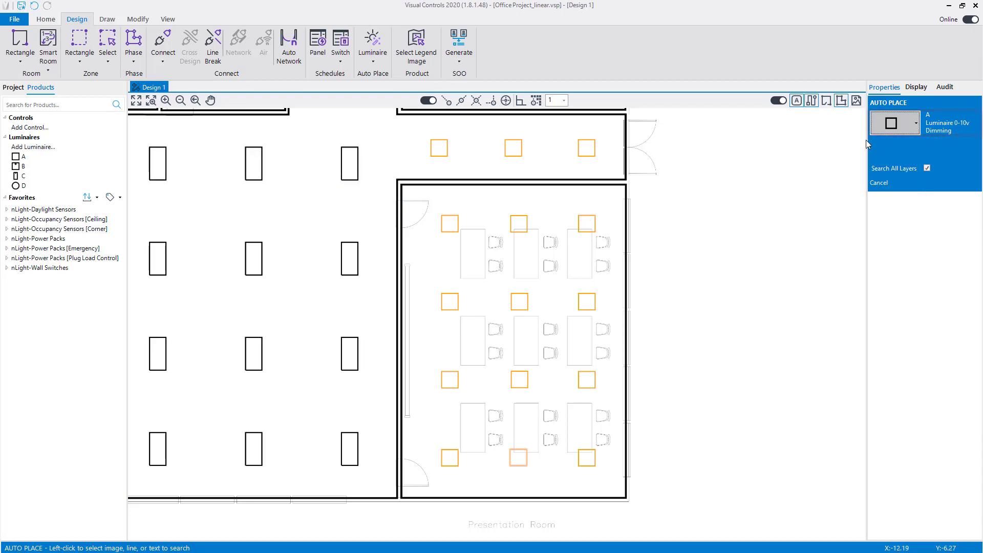
pyautogui.rightClick(760, 189)
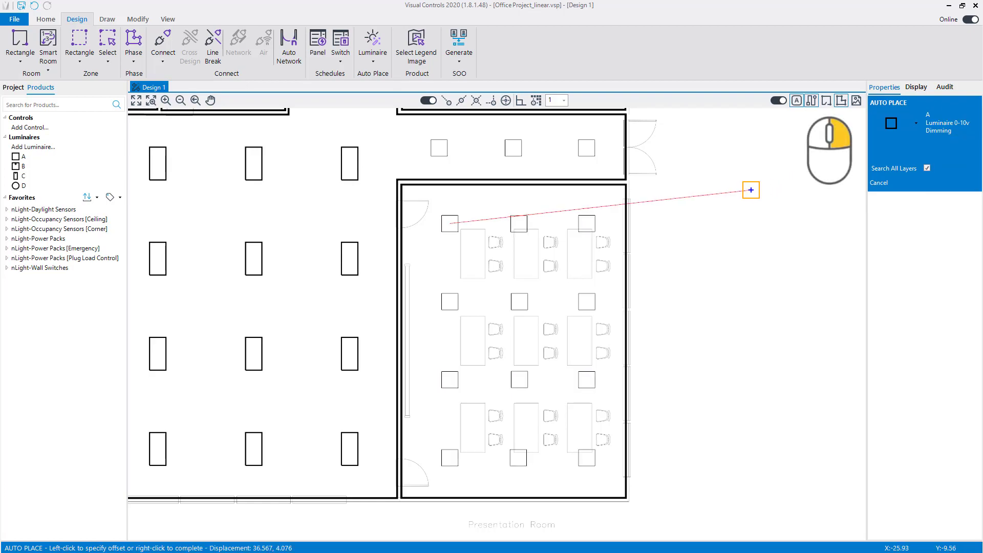
pyautogui.click(474, 210)
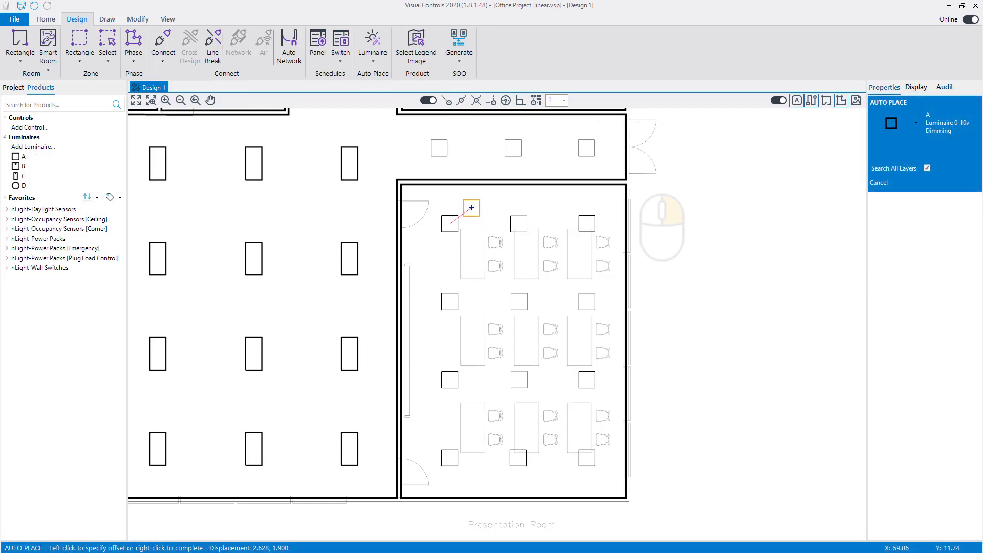
pyautogui.rightClick(472, 208)
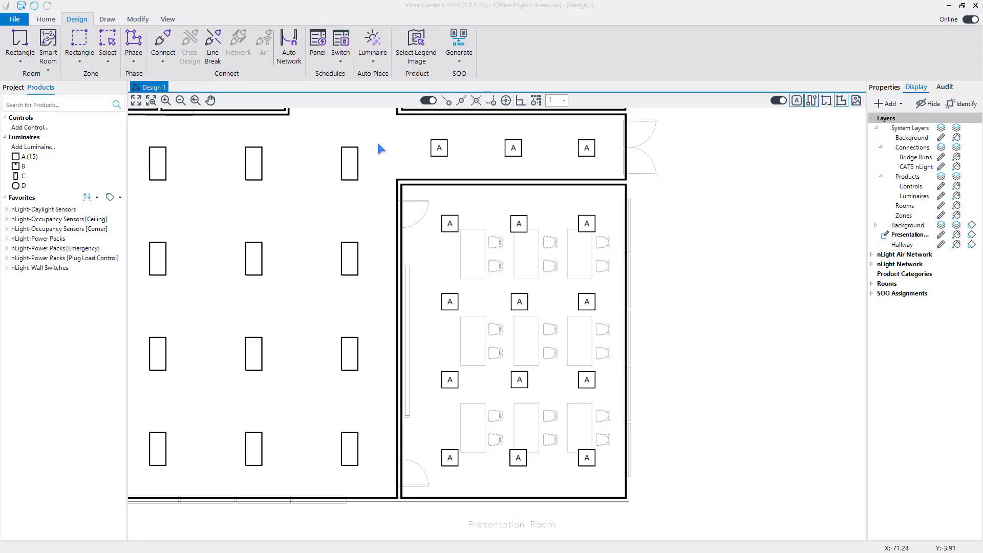
# Step: Set the tag to a and the switch leg to b on the presentation room's upper-left luminaire
pyautogui.click(450, 222)
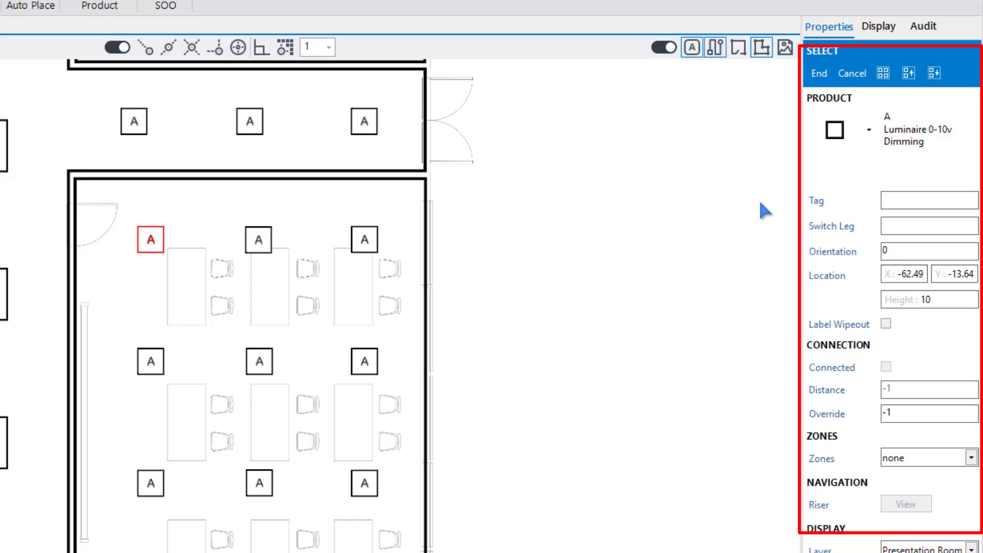
pyautogui.click(909, 196)
pyautogui.write('a')
pyautogui.click(899, 224)
pyautogui.write('b')
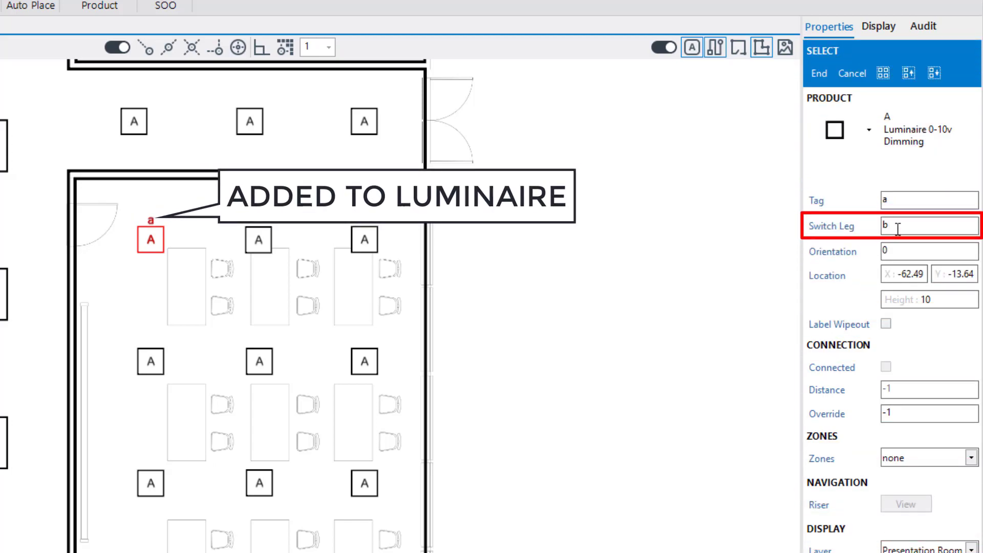
pyautogui.press('Return')
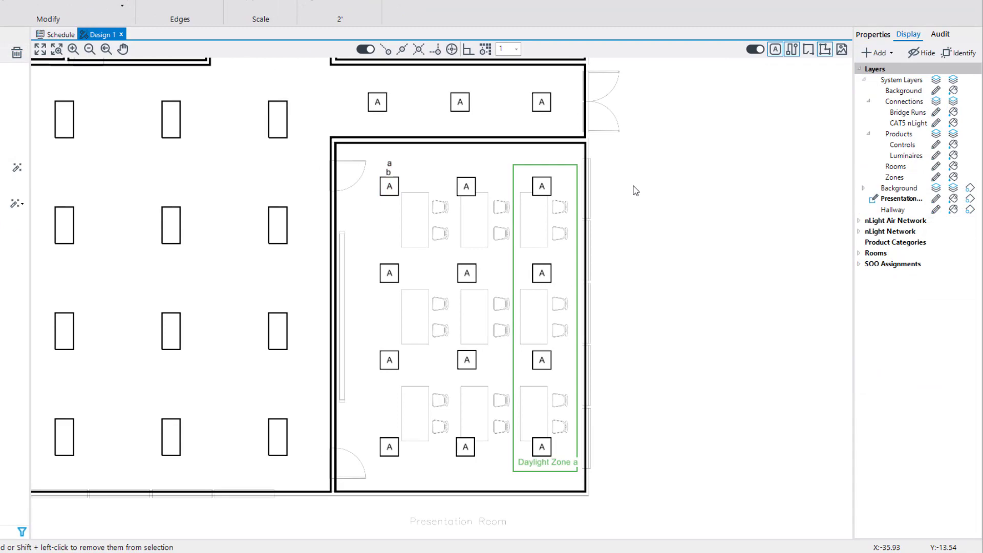
# Step: Check the zone and layer options of the presentation room's upper-right luminaire
pyautogui.click(551, 185)
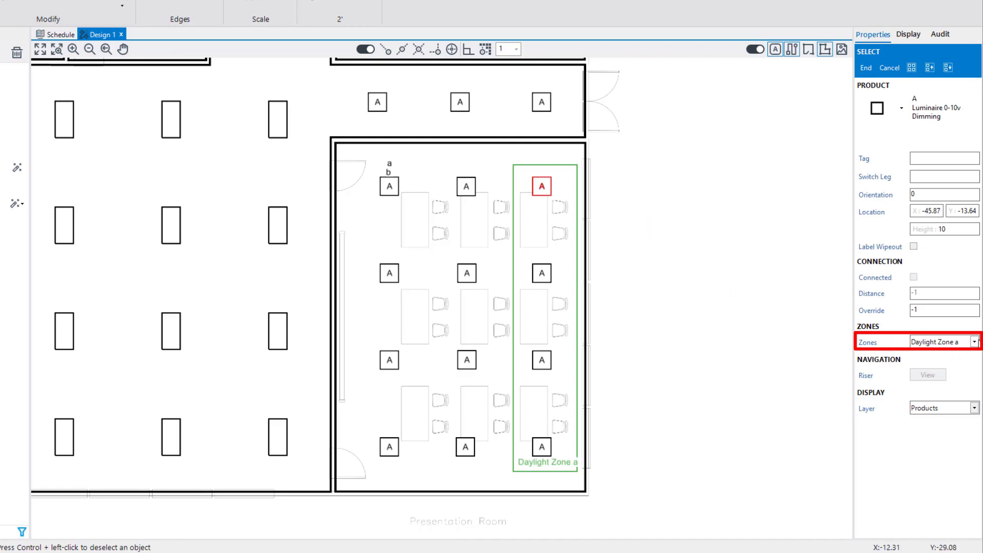
pyautogui.click(978, 341)
pyautogui.click(976, 342)
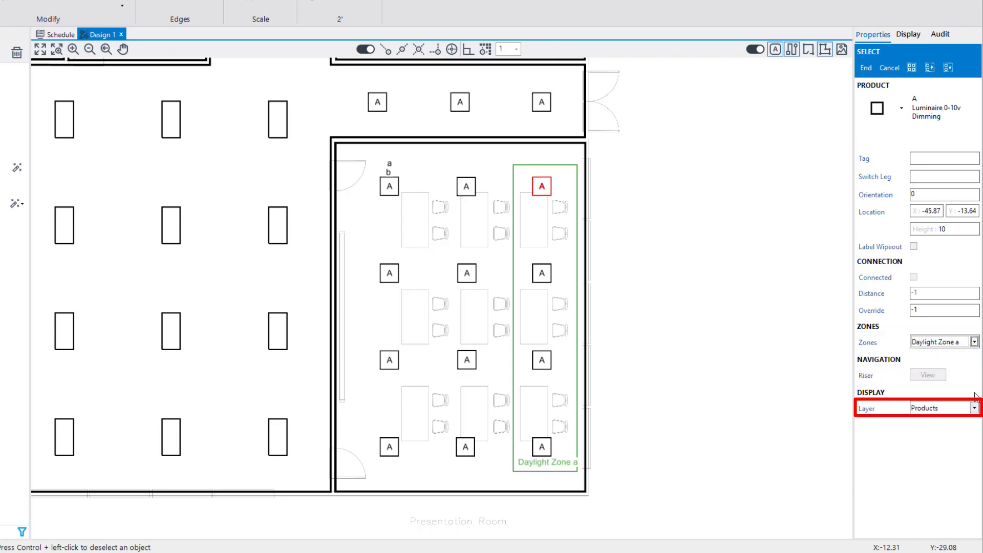
pyautogui.click(975, 408)
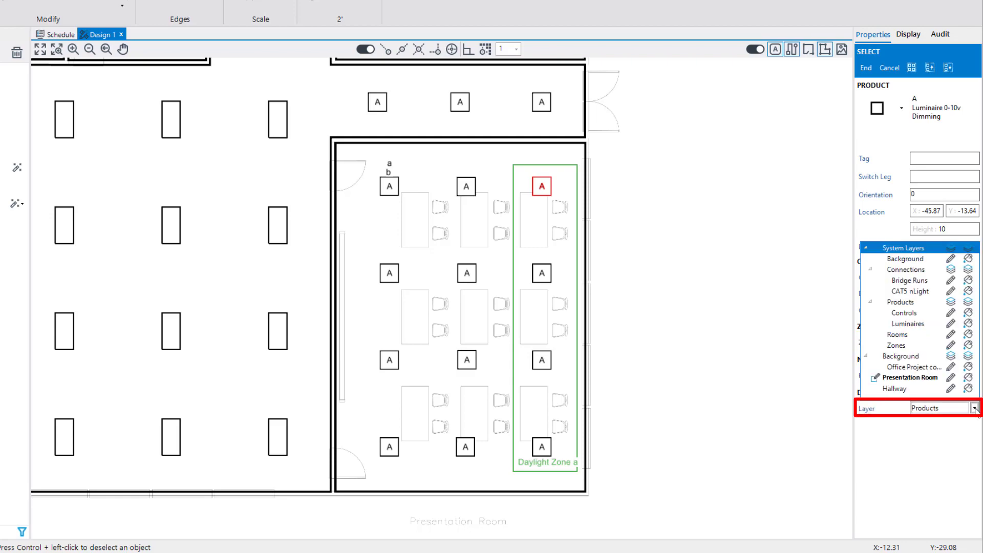
pyautogui.click(976, 409)
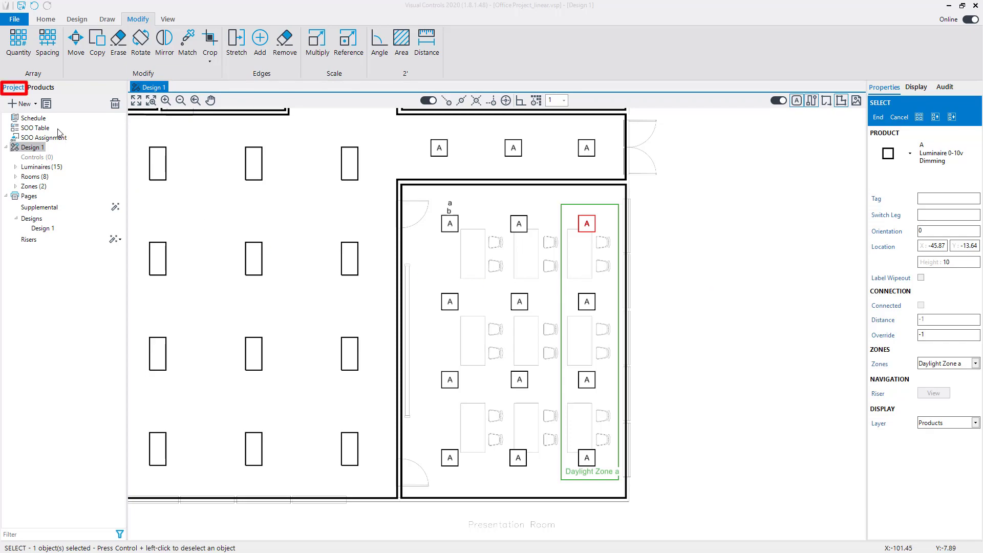
# Step: Open the schedule and open luminaire A's description for editing, leaving its text as it is
pyautogui.click(13, 87)
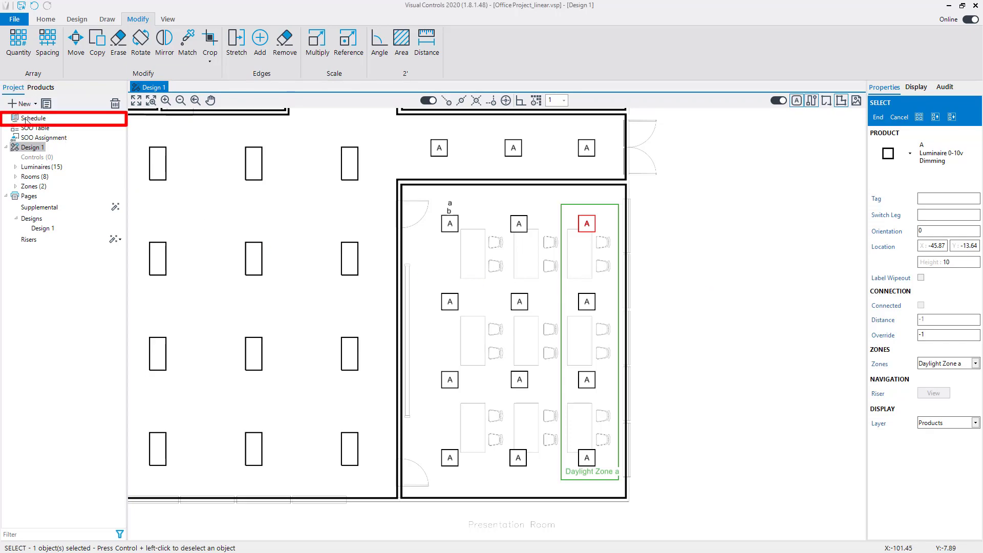
pyautogui.click(28, 118)
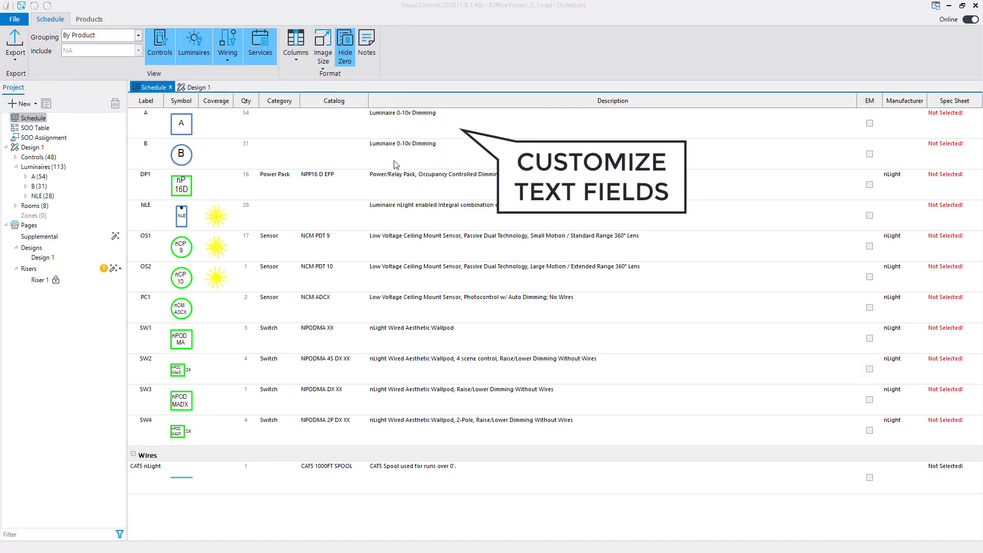
pyautogui.doubleClick(406, 116)
pyautogui.click(451, 119)
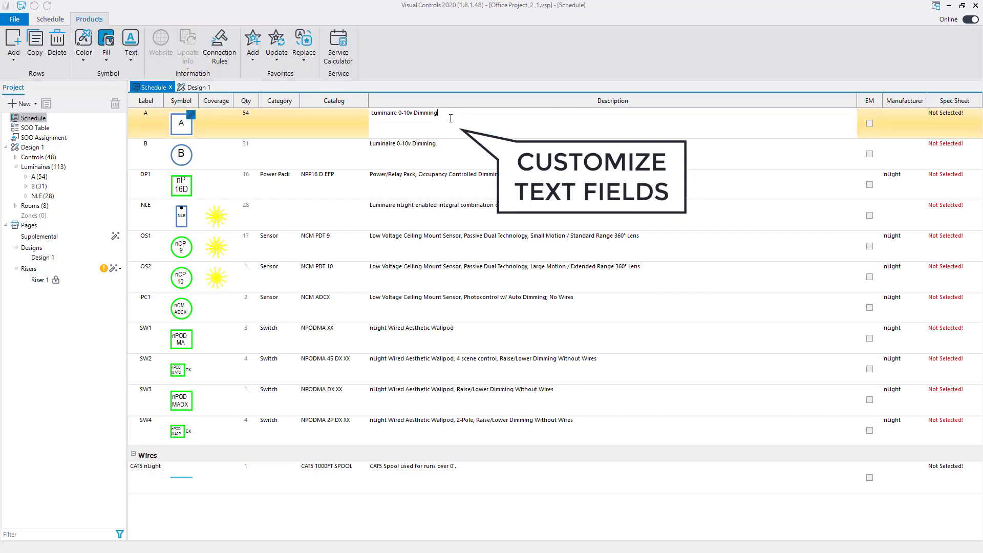
pyautogui.moveTo(451, 118); pyautogui.dragTo(360, 123)
pyautogui.click(487, 115)
pyautogui.click(459, 154)
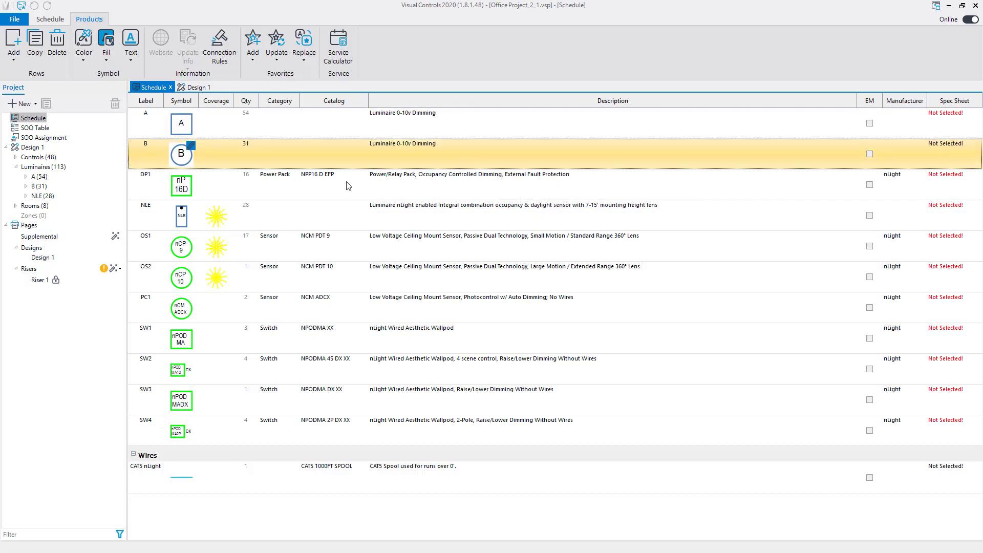
# Step: Edit luminaire A's symbol by drawing a diagonal line from the square's upper-left corner to its lower-right corner, and close the symbol editor
pyautogui.click(189, 128)
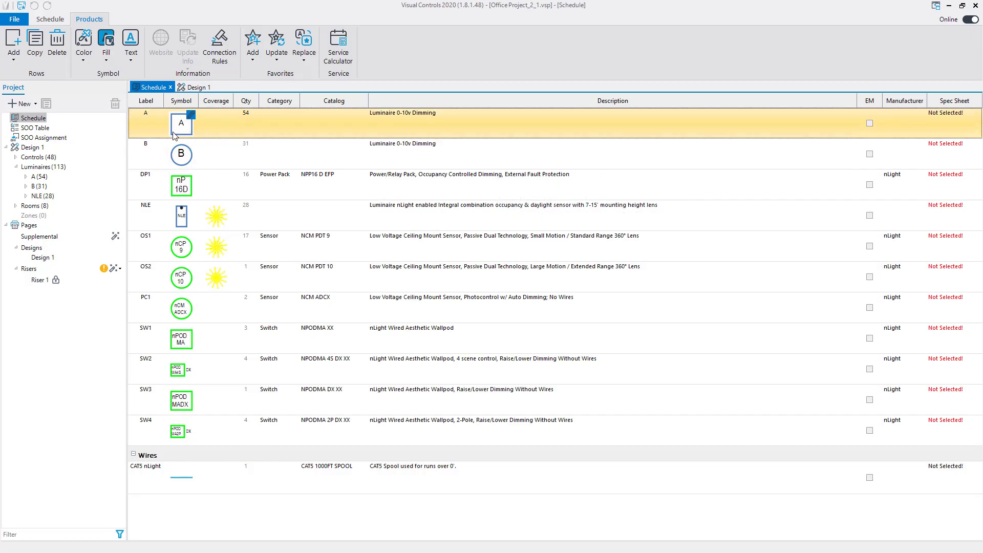
pyautogui.click(190, 116)
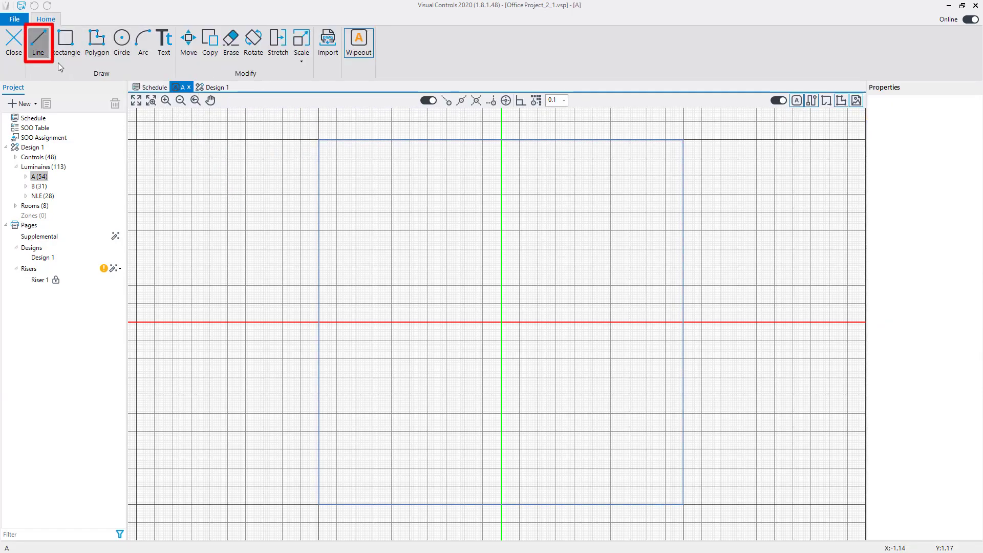
pyautogui.click(38, 41)
pyautogui.click(318, 140)
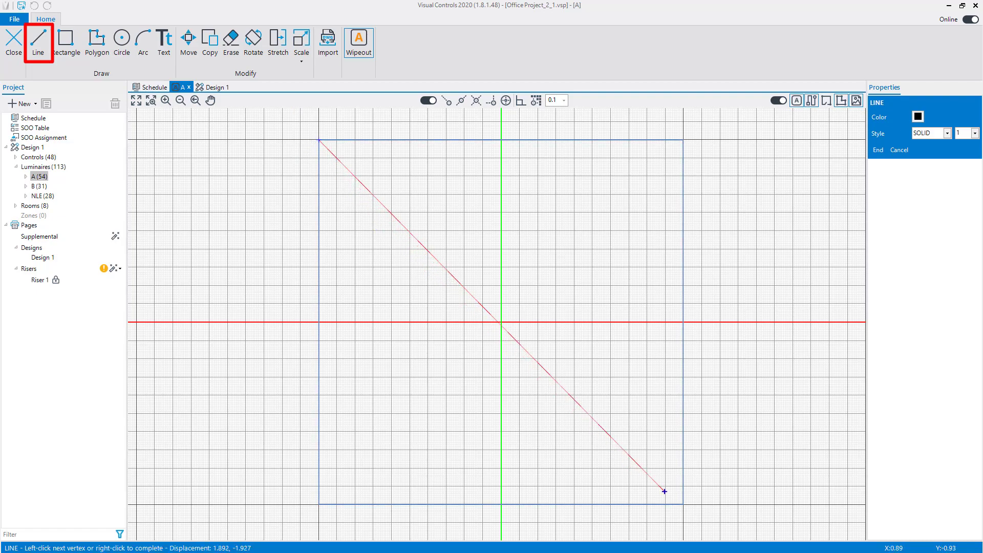
pyautogui.click(683, 503)
pyautogui.rightClick(583, 265)
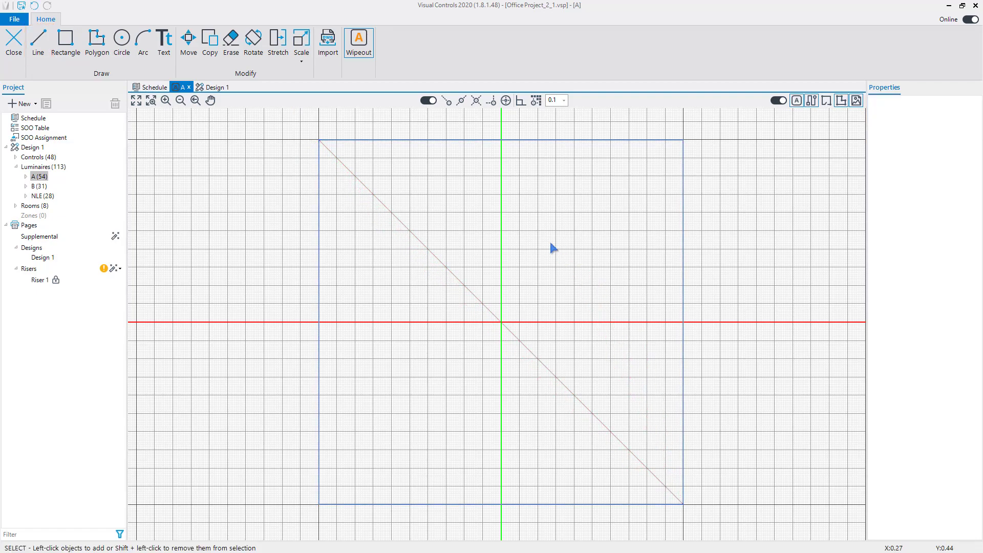
pyautogui.click(331, 53)
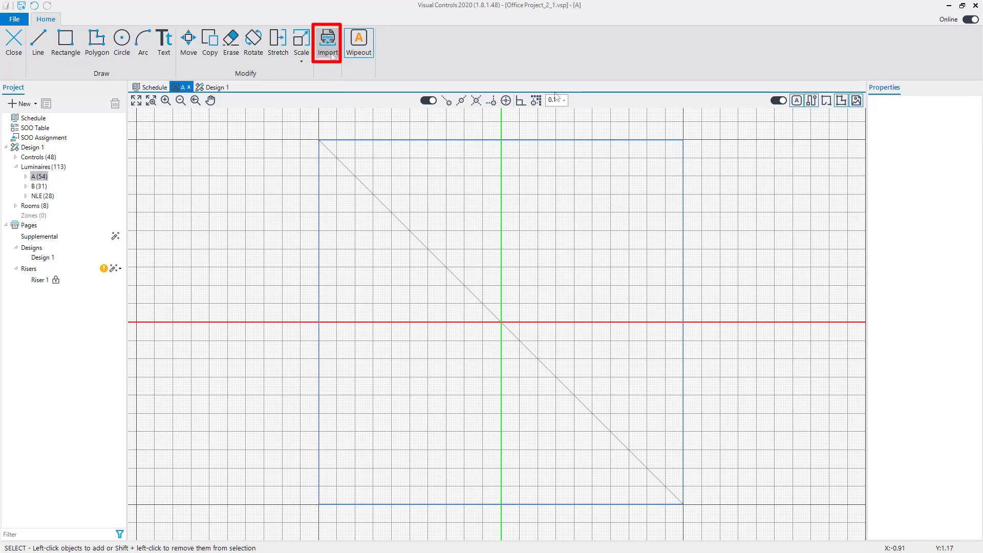
pyautogui.click(12, 45)
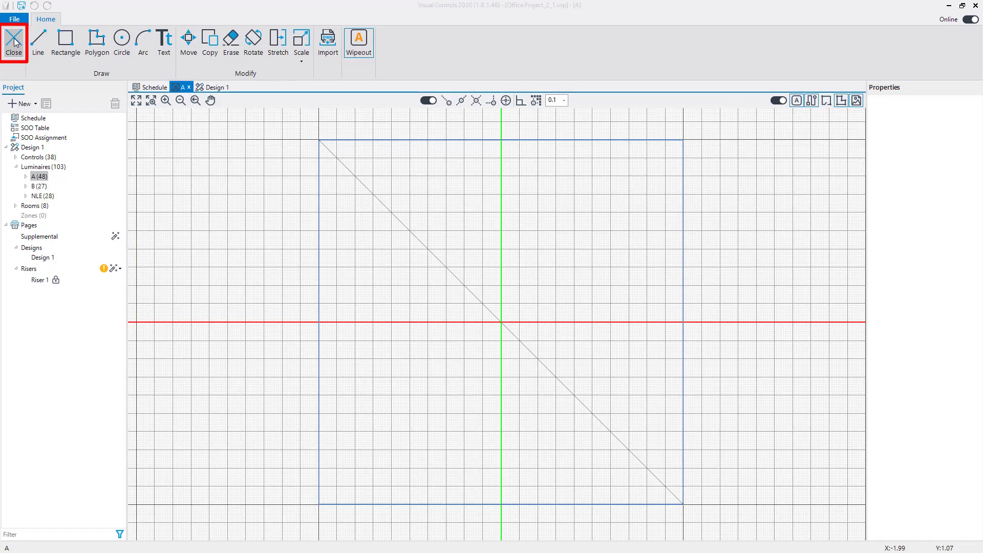
pyautogui.click(13, 42)
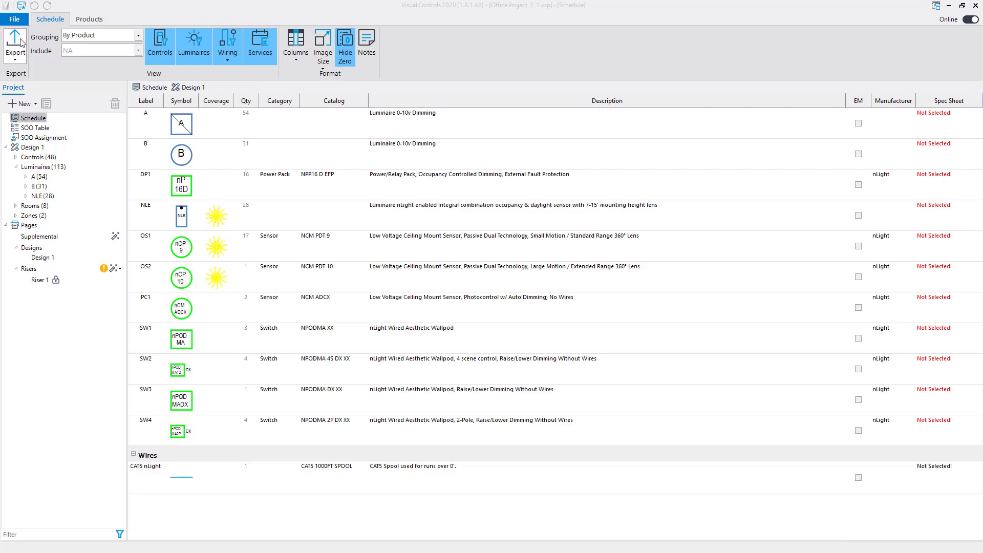
# Step: Group the schedule by room and return the grouping to By Product
pyautogui.click(138, 37)
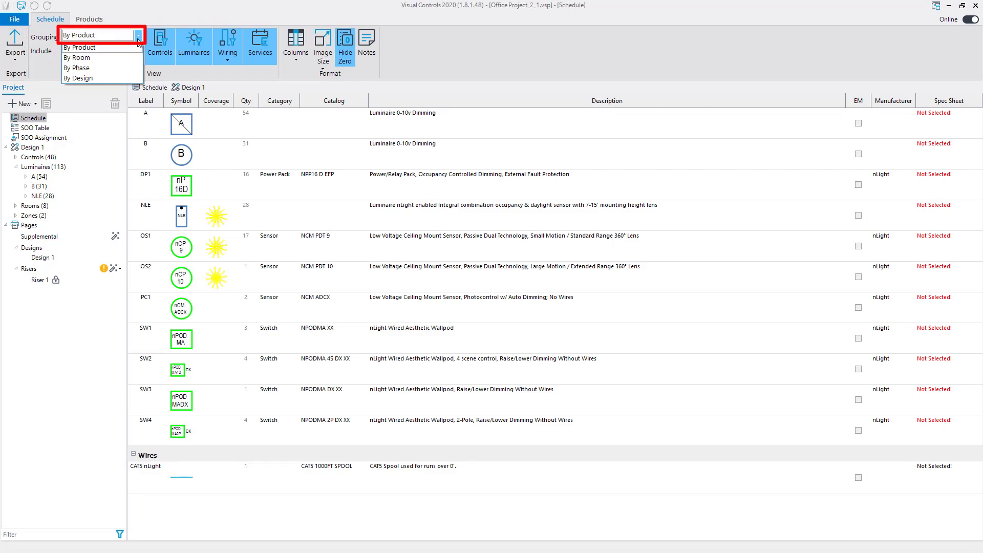
pyautogui.click(120, 57)
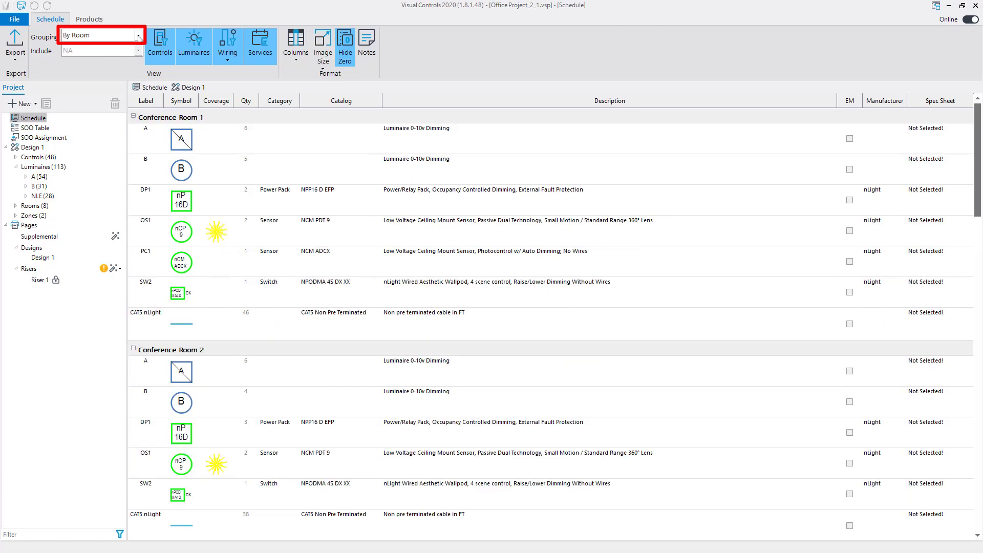
pyautogui.click(139, 36)
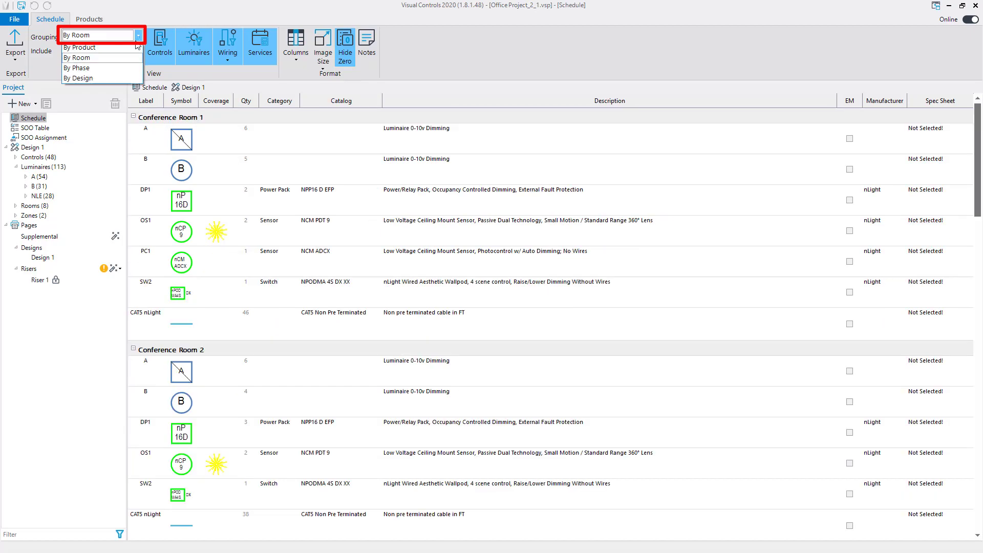
pyautogui.click(82, 48)
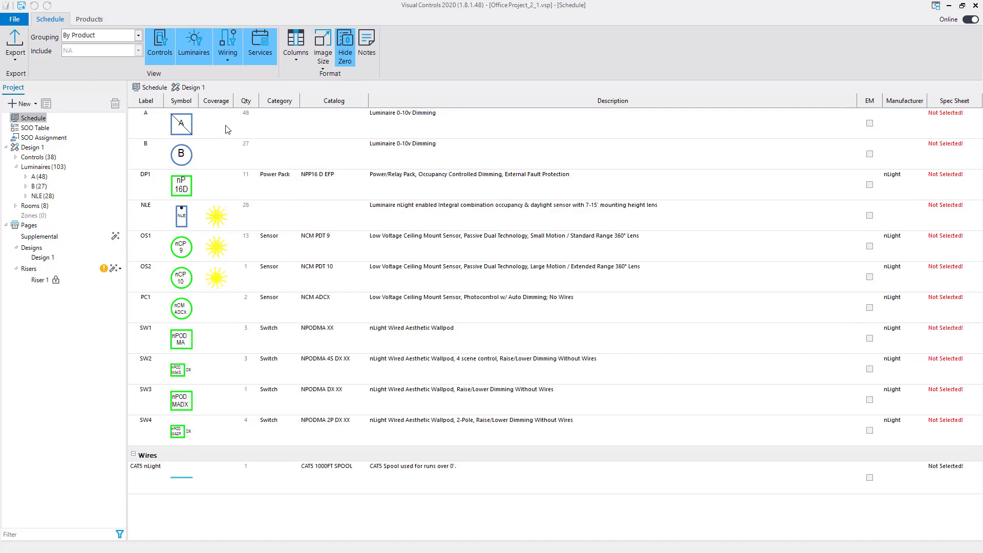
# Step: Enable the Line Voltage wire rule with a value of 2 in the NLE luminaire's connection rules and apply it
pyautogui.click(97, 21)
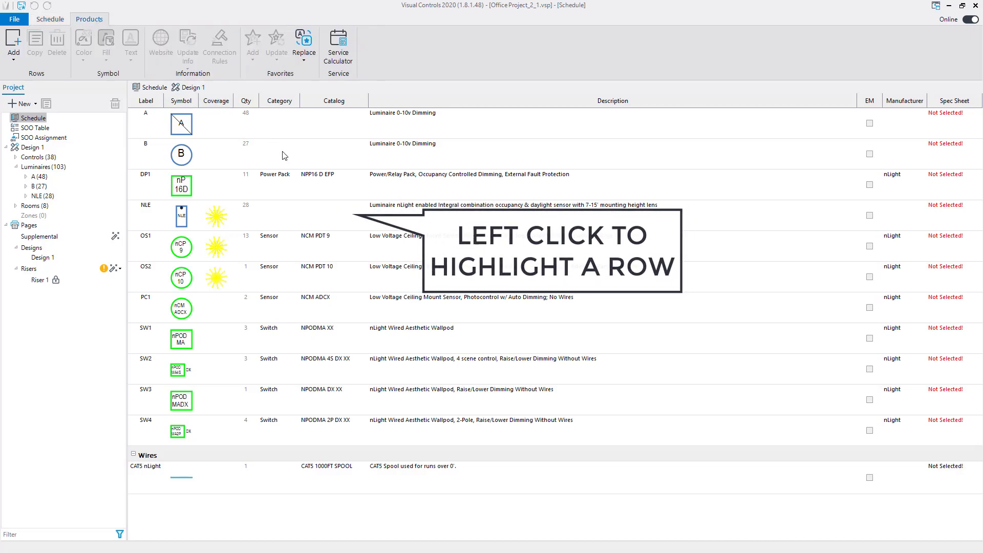
pyautogui.click(347, 226)
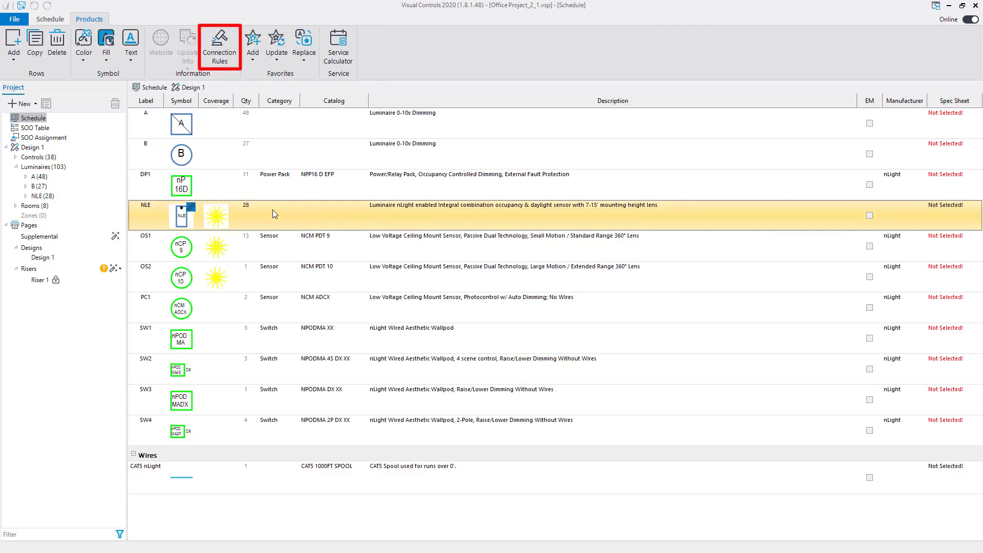
pyautogui.click(227, 55)
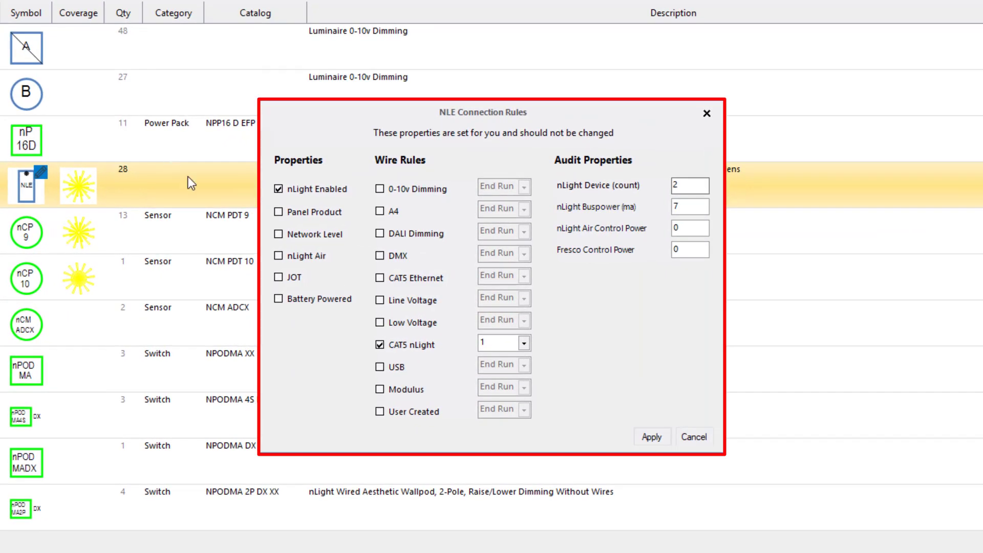
pyautogui.click(381, 302)
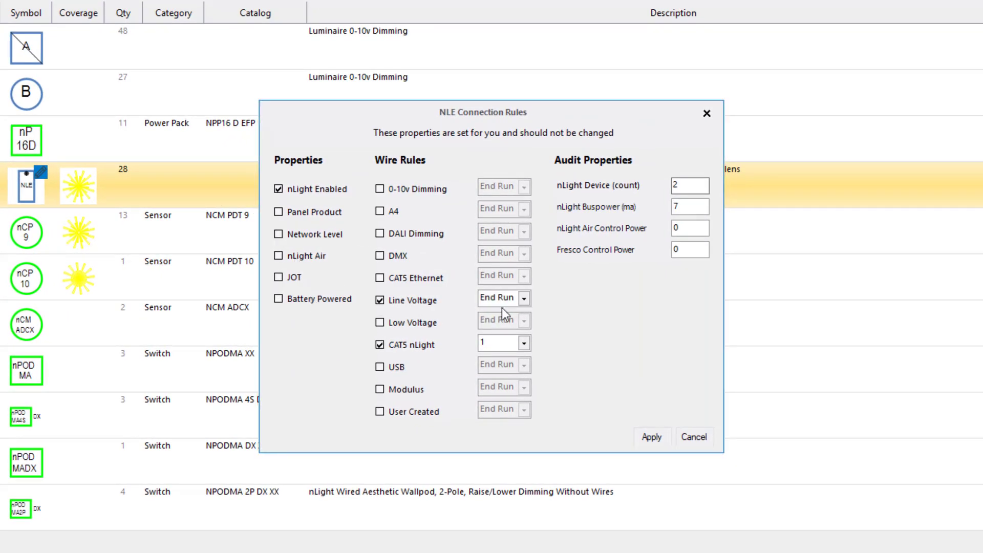
pyautogui.click(524, 298)
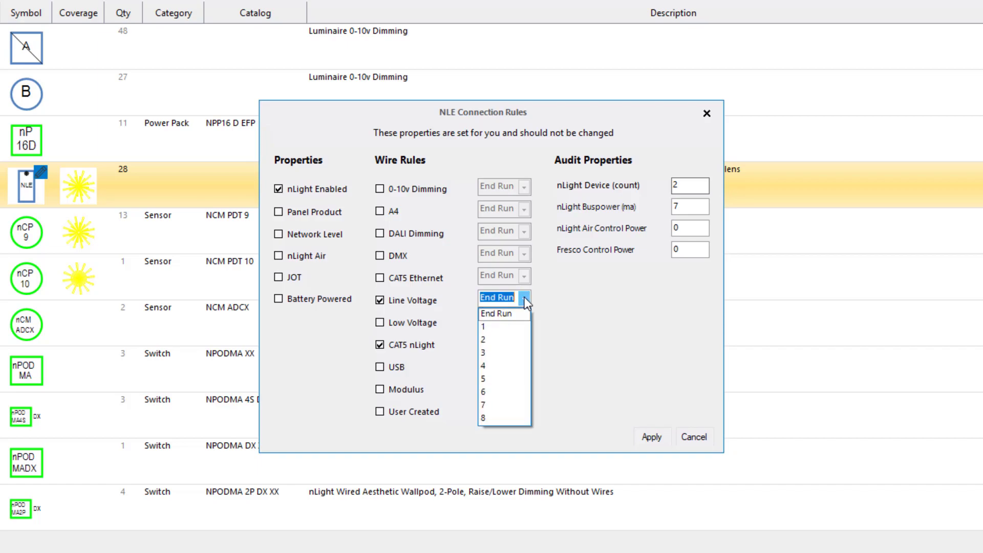
pyautogui.click(511, 342)
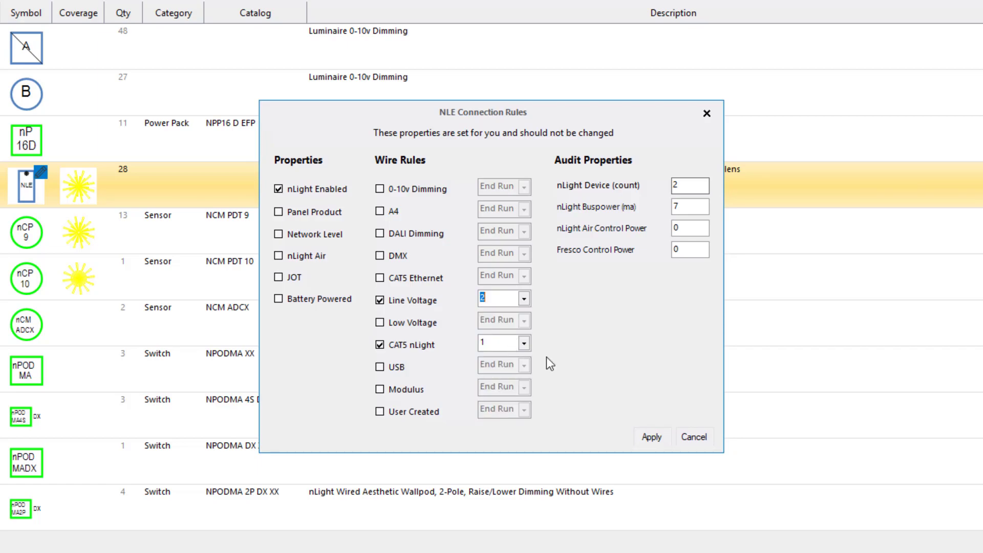
pyautogui.click(651, 437)
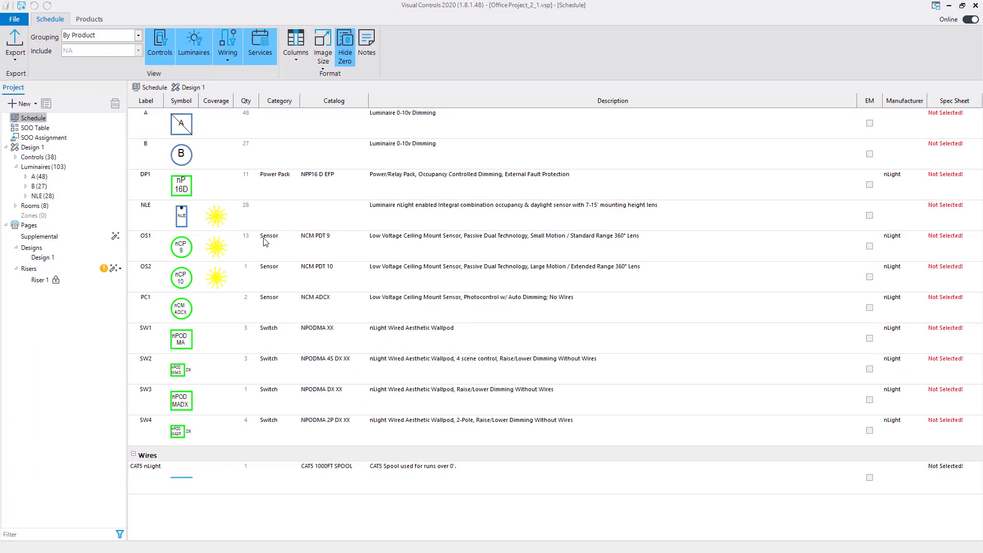
# Step: Open the NLE luminaire's definition from the schedule, change its label to NEF and save it
pyautogui.doubleClick(220, 222)
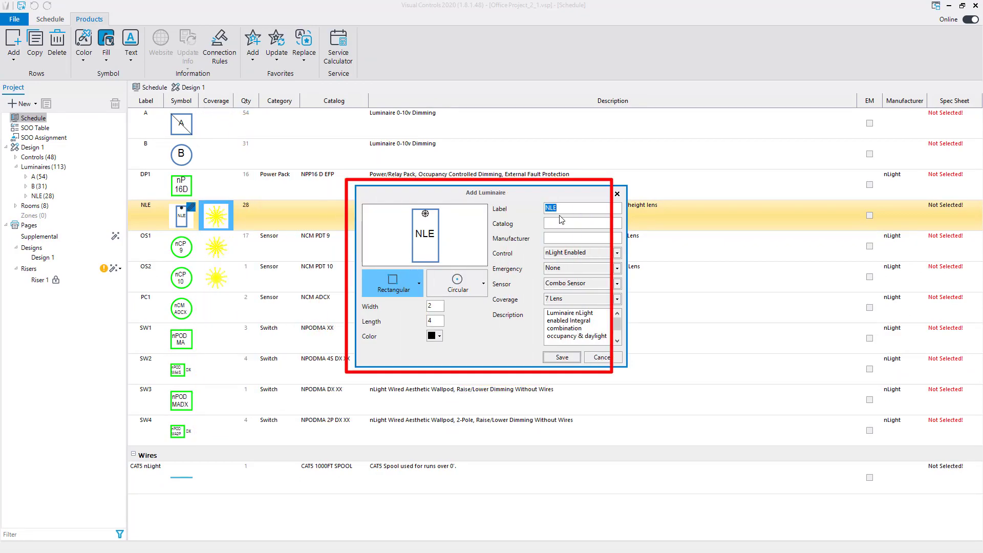
pyautogui.write('NEF')
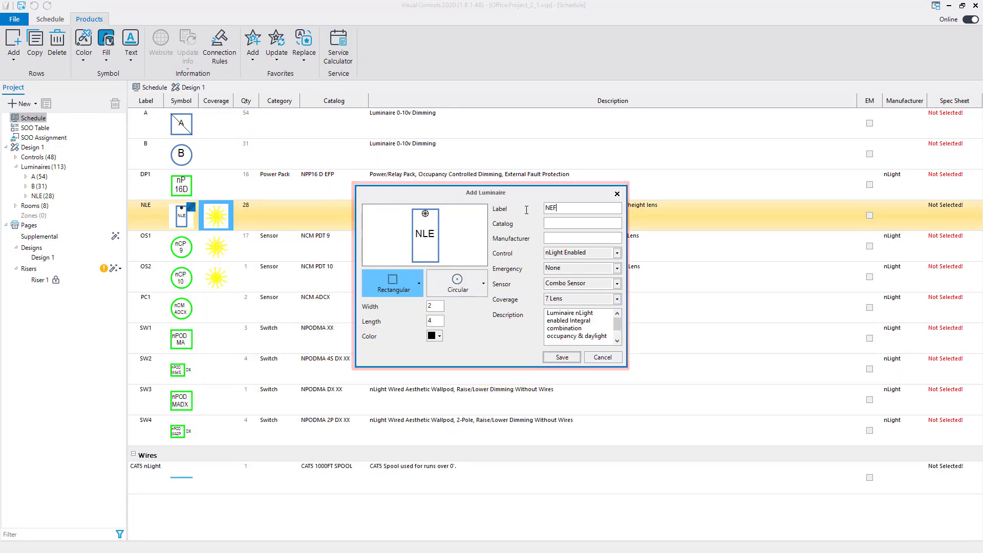
pyautogui.click(568, 358)
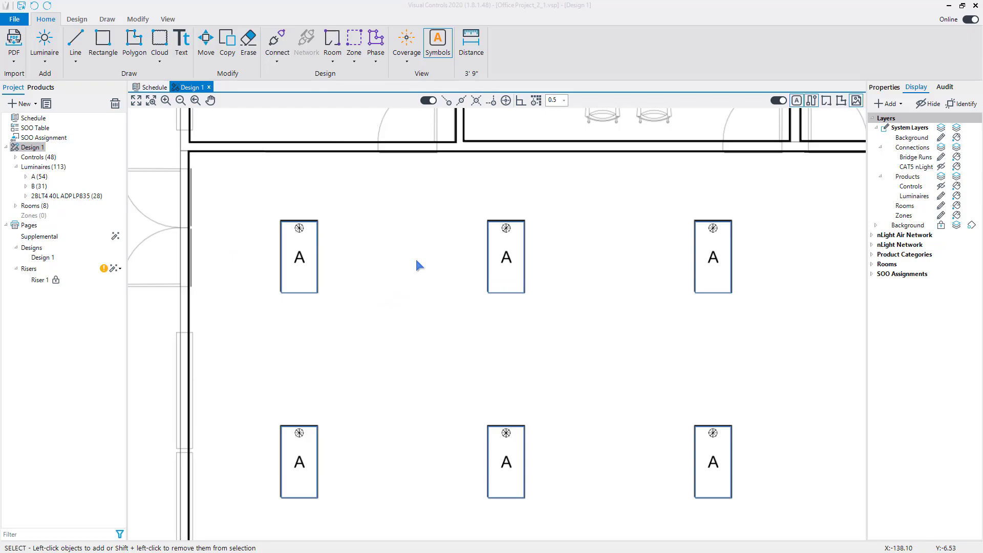
# Step: Move the label of Design 1's upper-left rectangular luminaire about 2.05 ft horizontally to the right, outside its symbol
pyautogui.click(309, 255)
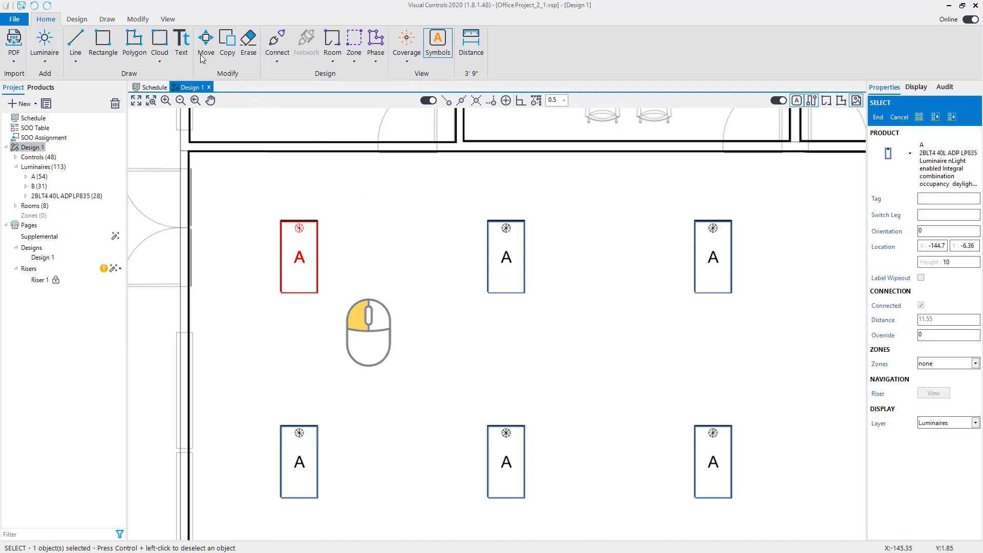
pyautogui.click(168, 20)
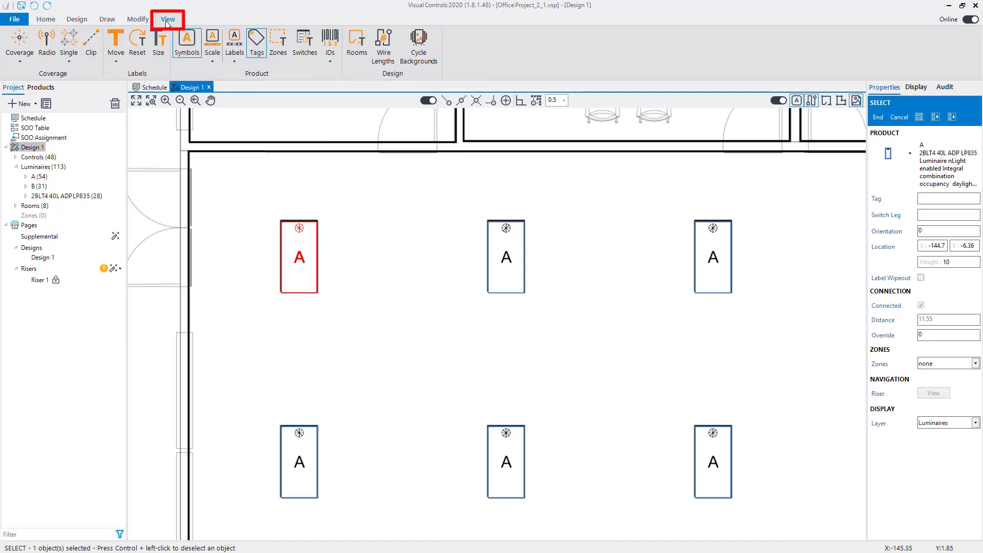
pyautogui.click(111, 60)
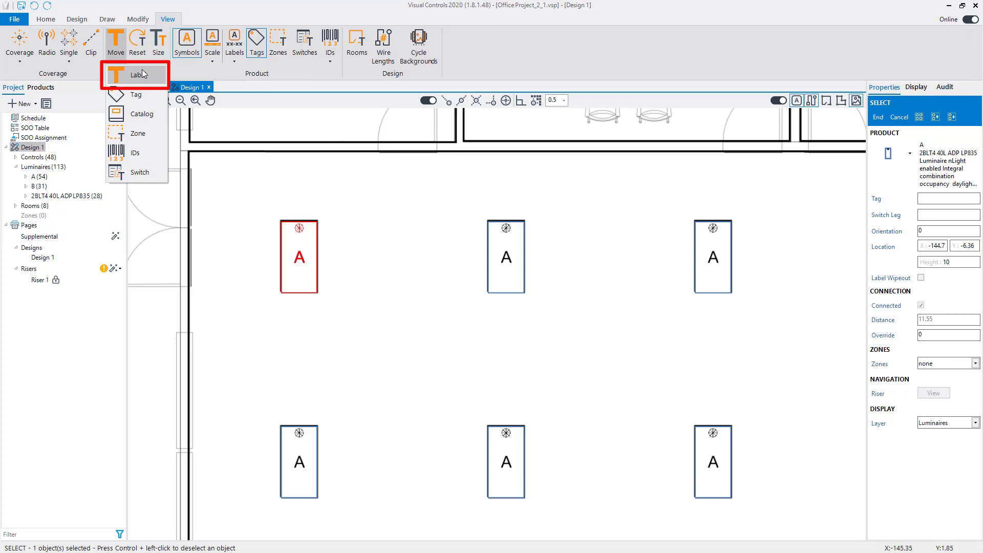
pyautogui.click(152, 74)
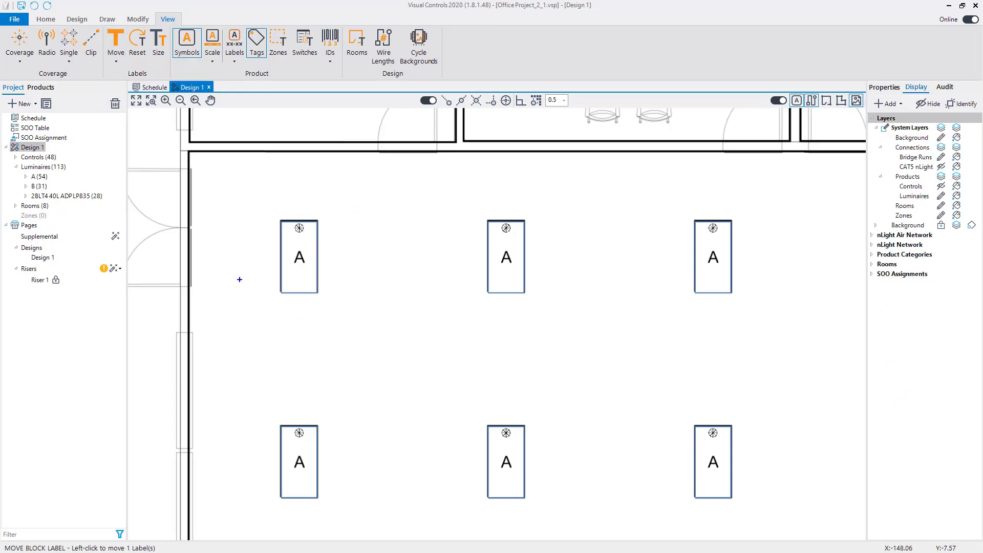
pyautogui.click(299, 315)
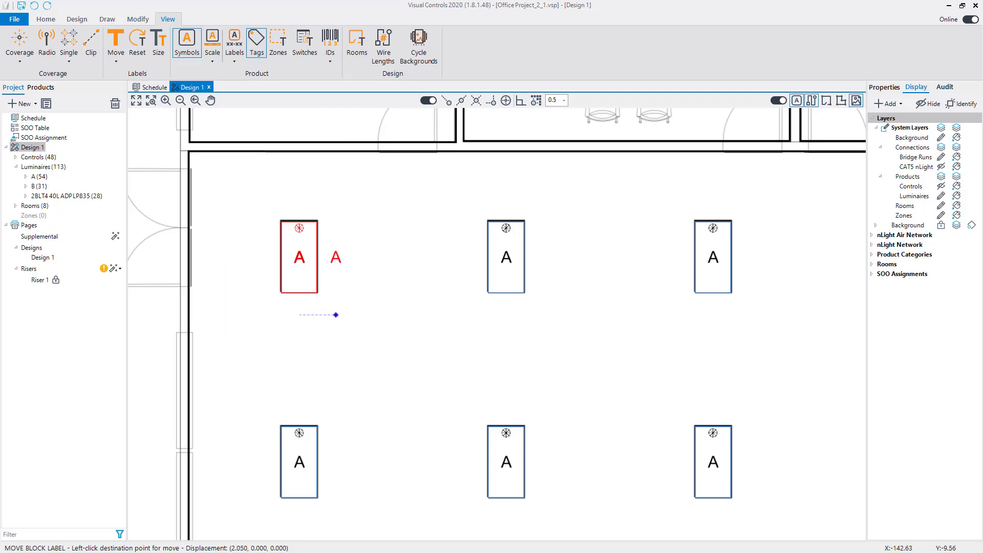
pyautogui.click(336, 315)
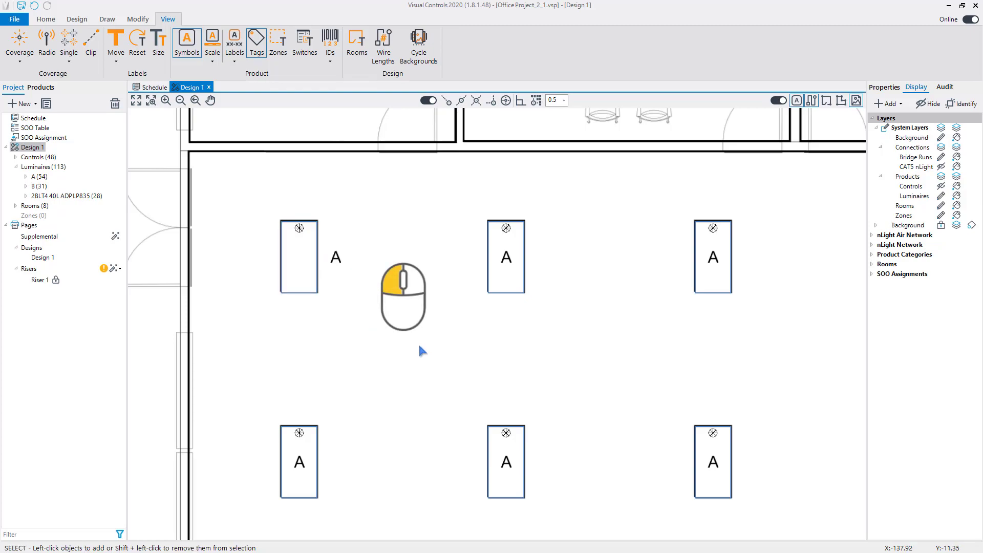
# Step: Undo the last label move on Design 1's upper-left rectangular luminaire
pyautogui.hotkey('ctrl', 'z')
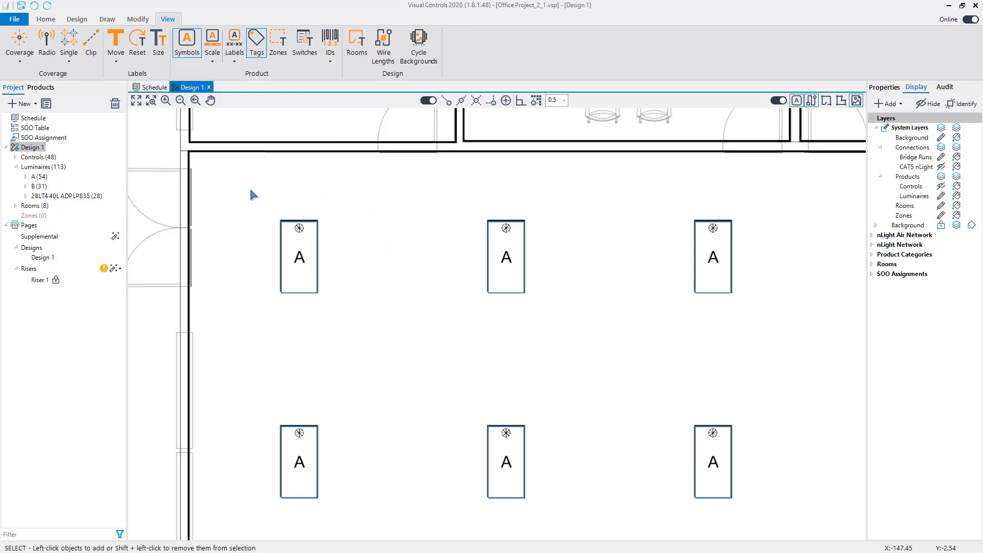
pyautogui.click(293, 257)
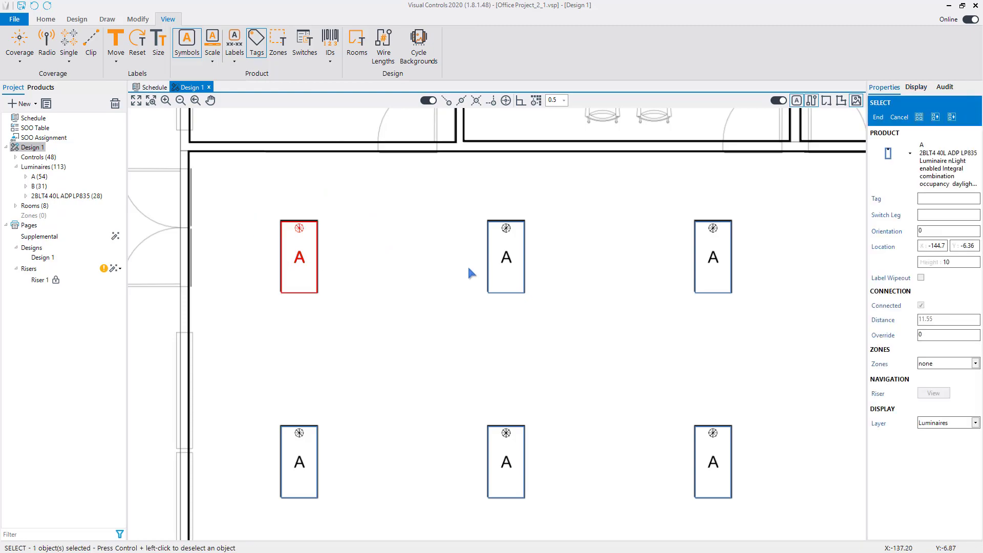
pyautogui.click(499, 266)
pyautogui.click(701, 267)
pyautogui.click(306, 447)
pyautogui.press('Escape')
pyautogui.moveTo(212, 179); pyautogui.dragTo(775, 530)
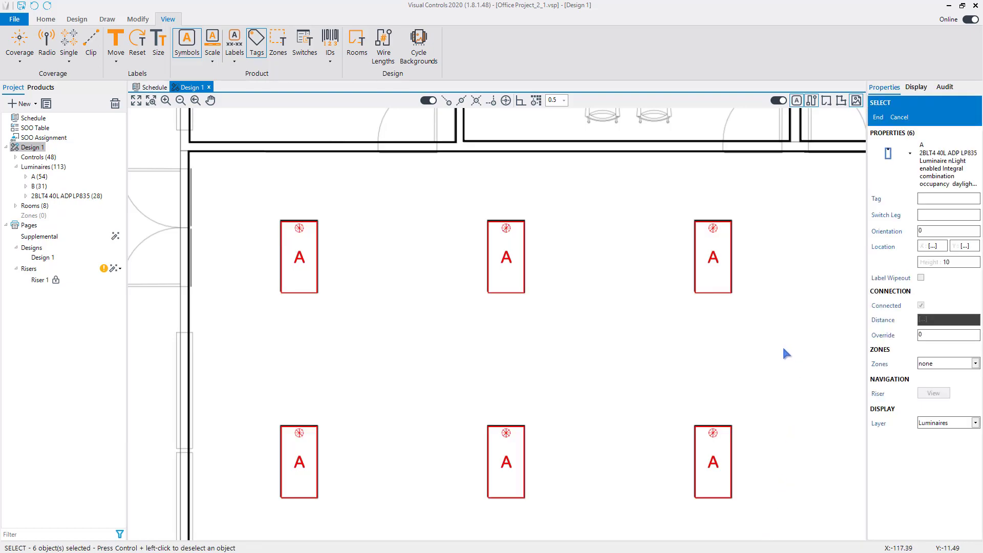
pyautogui.press('Escape')
# Step: Select every luminaire matching the upper-left 2BLT4 40L ADP LP835 and move their labels horizontally about 2 ft to the right, outside the symbols
pyautogui.click(298, 257)
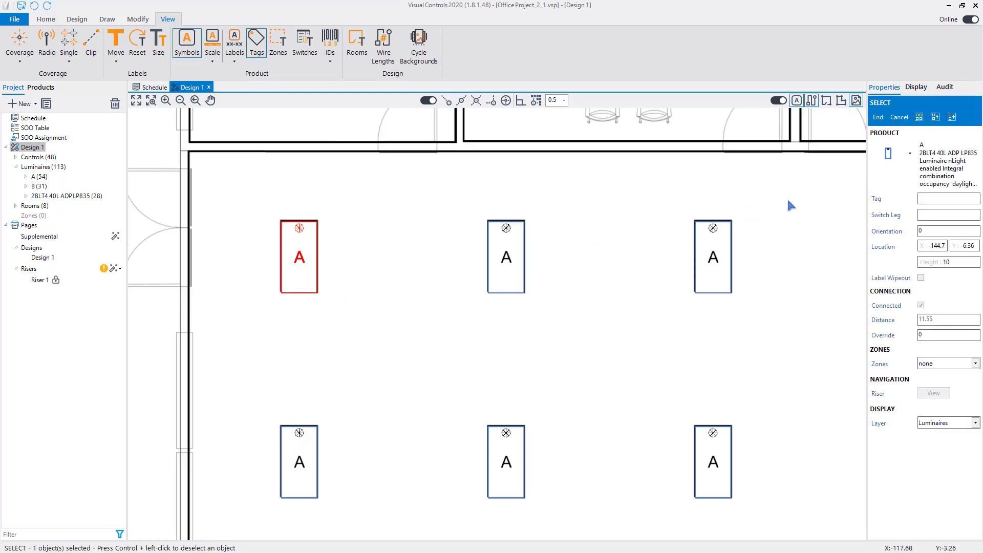
pyautogui.click(919, 117)
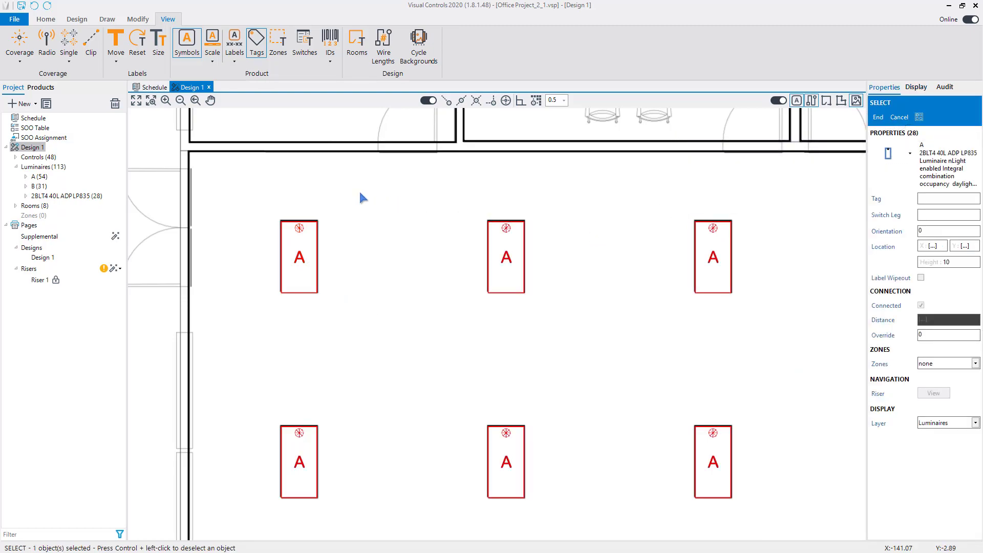
pyautogui.click(117, 59)
pyautogui.click(123, 76)
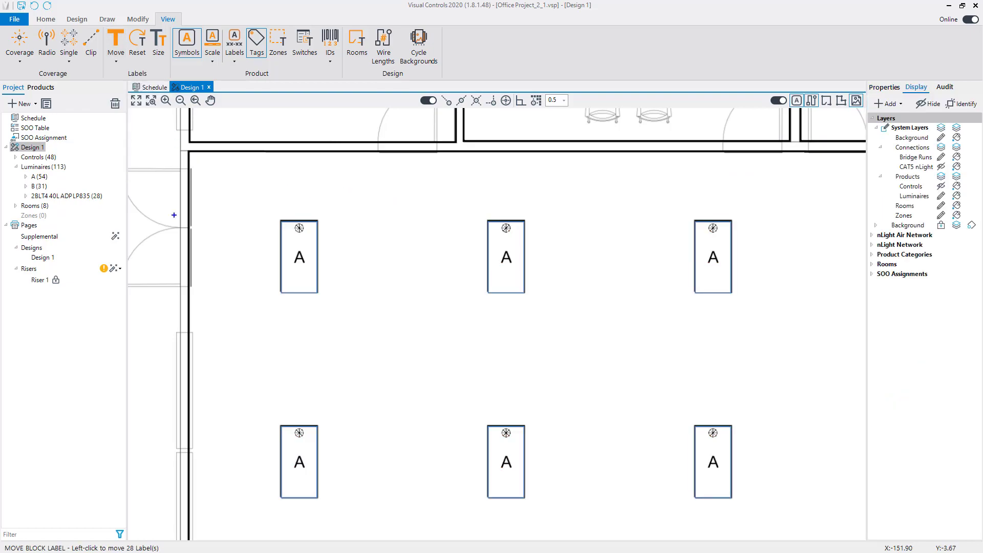
pyautogui.click(272, 322)
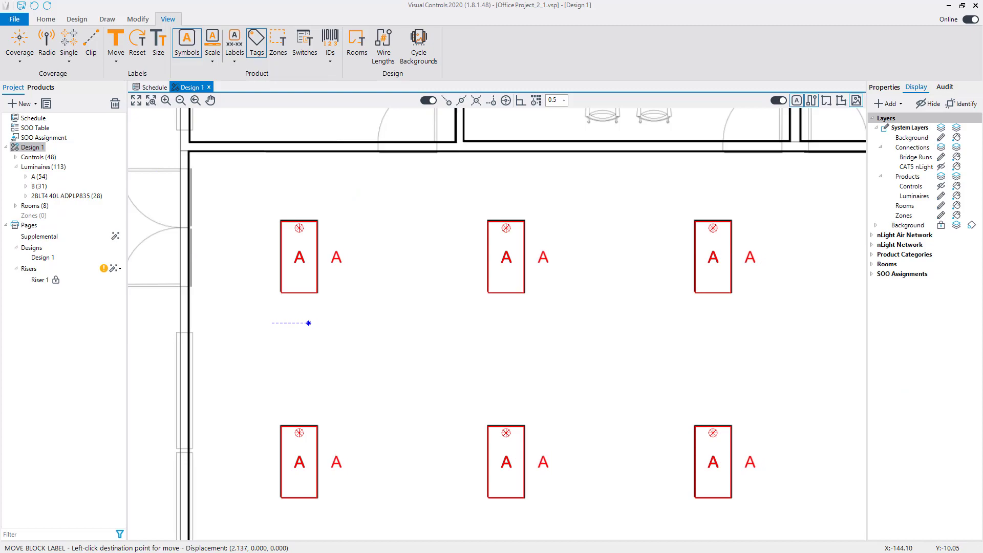
pyautogui.click(306, 323)
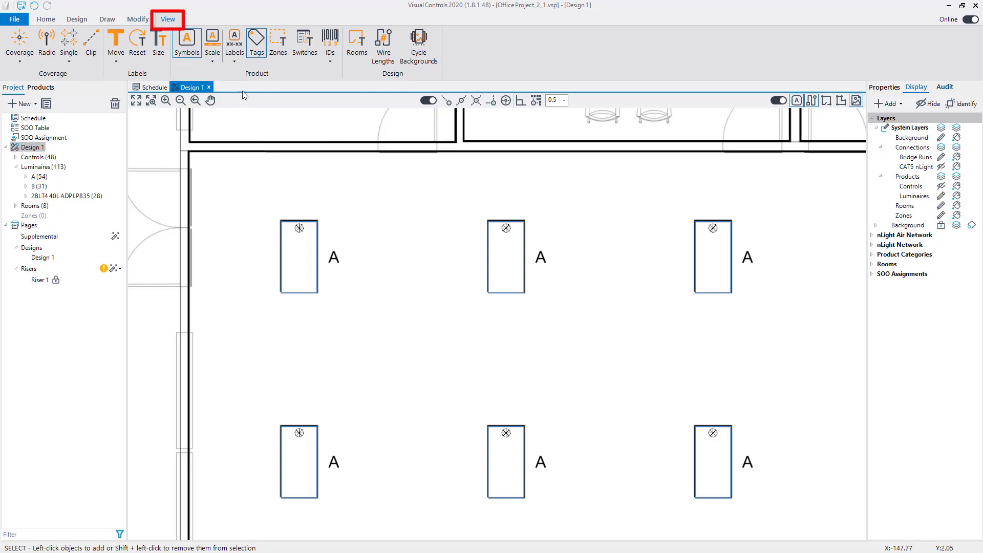
# Step: Display catalog numbers along with the product labels, and move the catalog numbers of the six fully visible luminaires about 5.6 ft up, above their symbols
pyautogui.click(235, 61)
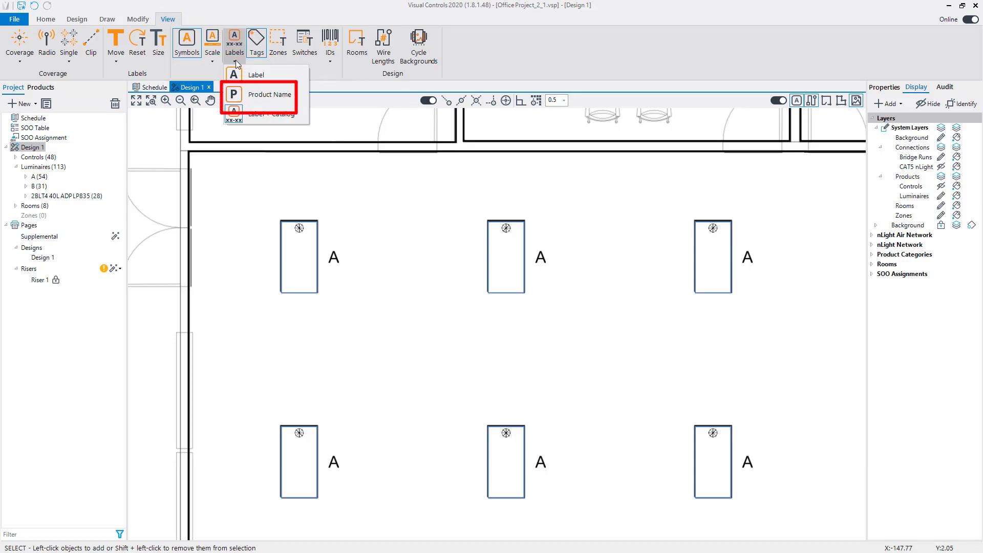
pyautogui.click(281, 113)
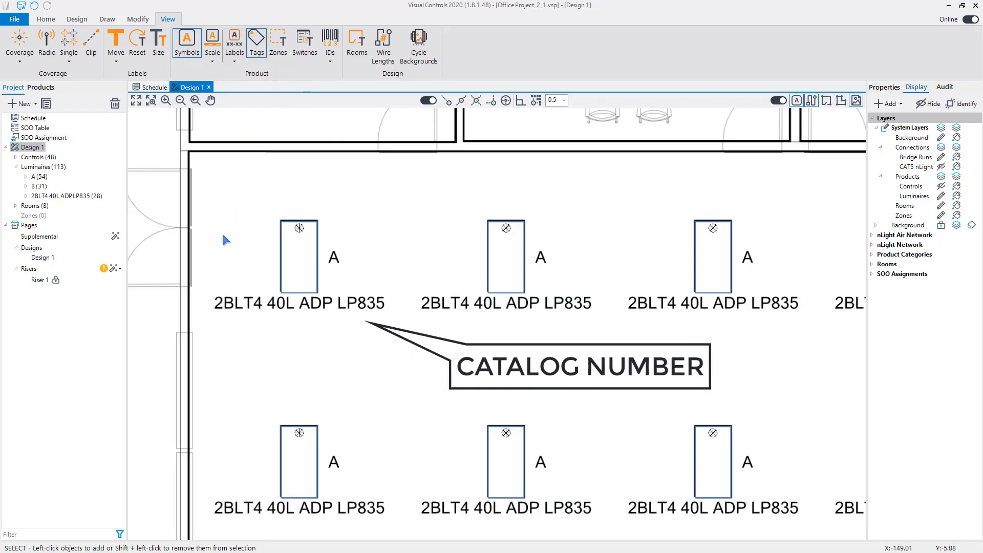
pyautogui.moveTo(495, 356); pyautogui.dragTo(819, 528)
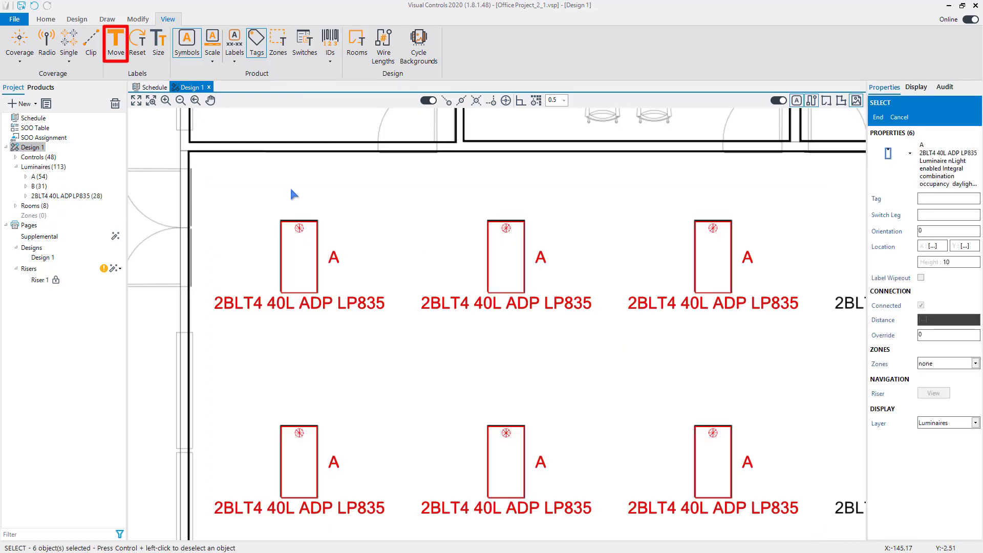
pyautogui.click(116, 49)
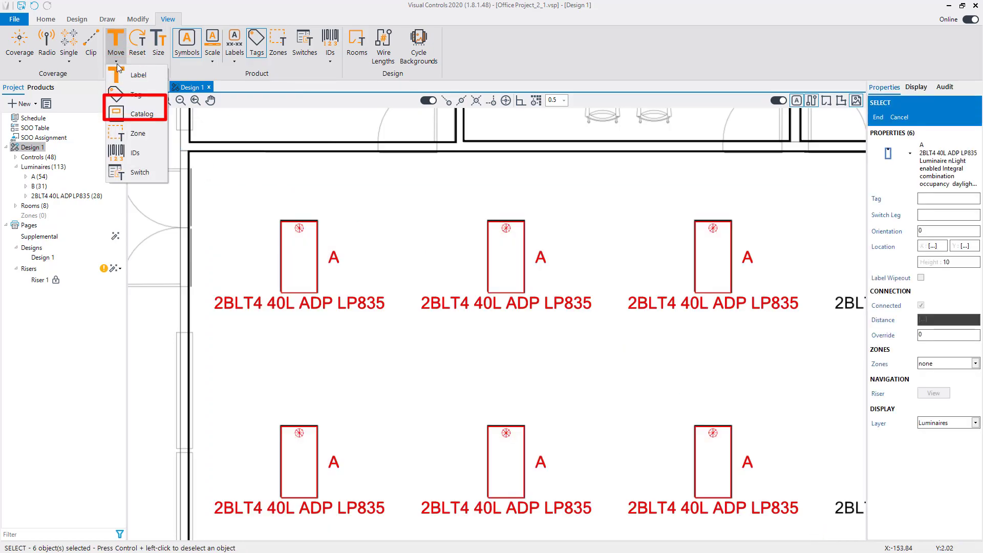
pyautogui.click(136, 113)
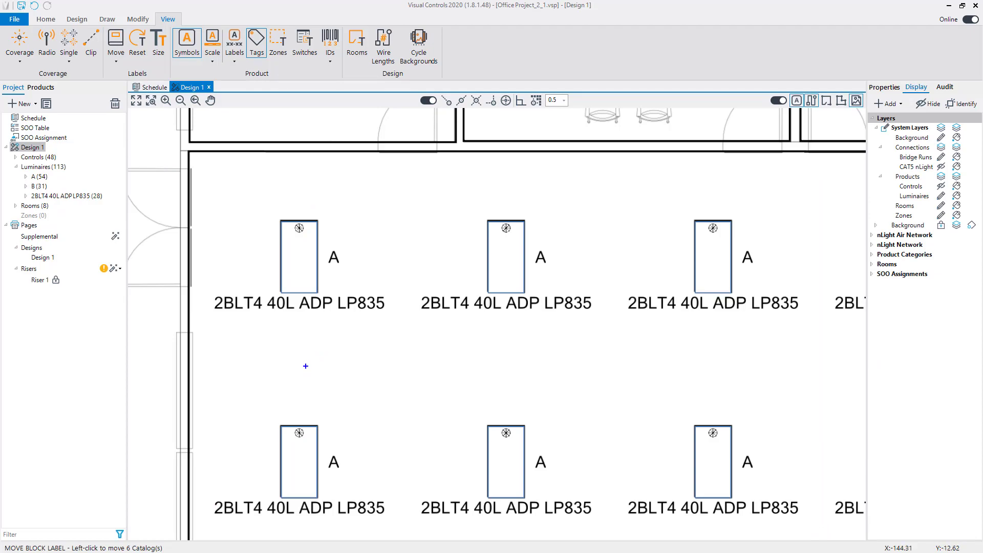
pyautogui.click(306, 369)
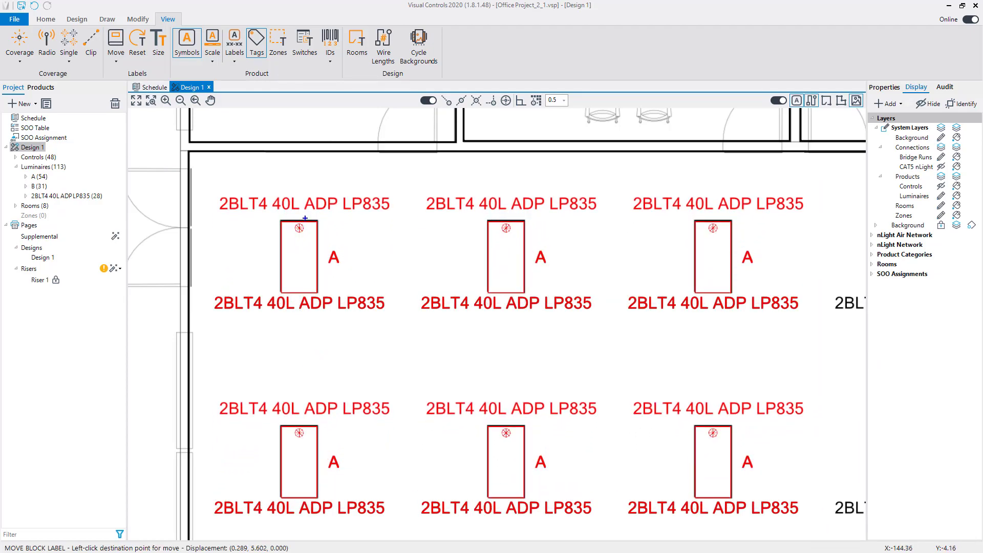
pyautogui.click(300, 215)
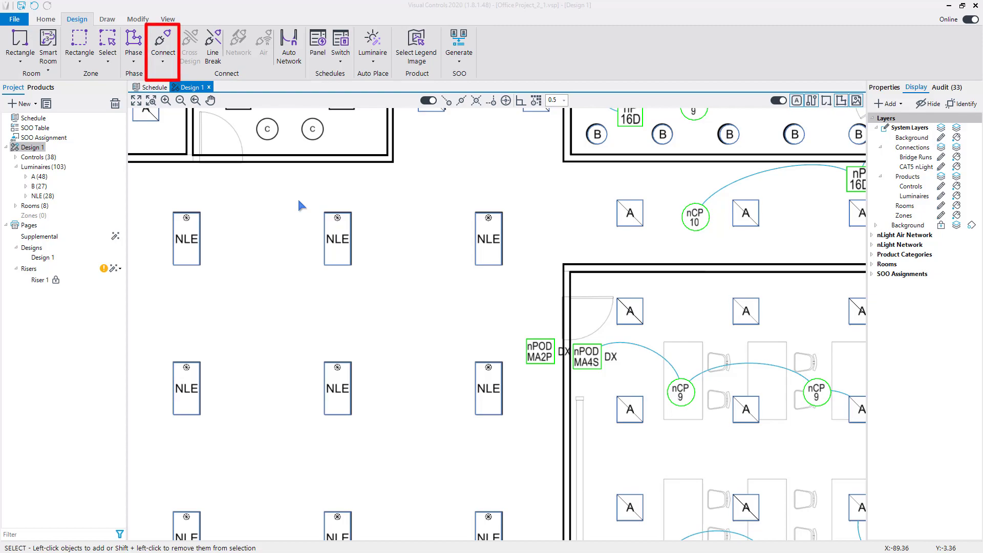
# Step: Connect the nPOD MA2P control to the nearest upper-row NLE luminaire, and link that luminaire to its left neighbour with CAT5e nLight wire
pyautogui.click(163, 53)
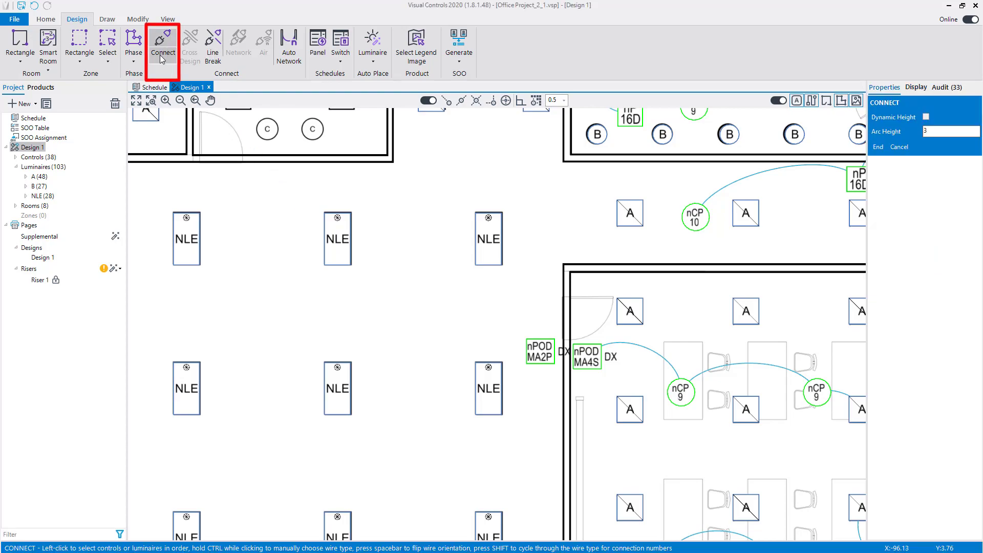
pyautogui.click(552, 348)
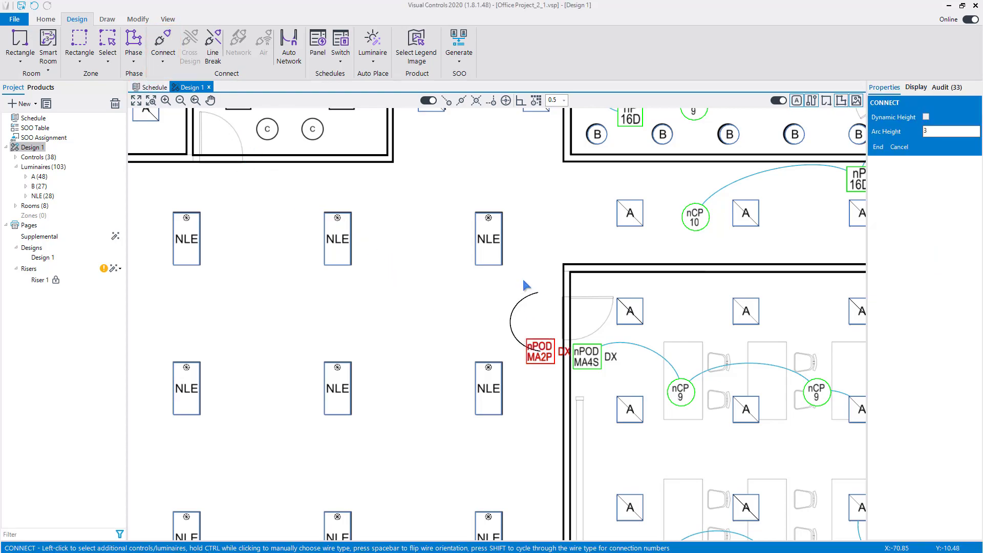
pyautogui.click(484, 250)
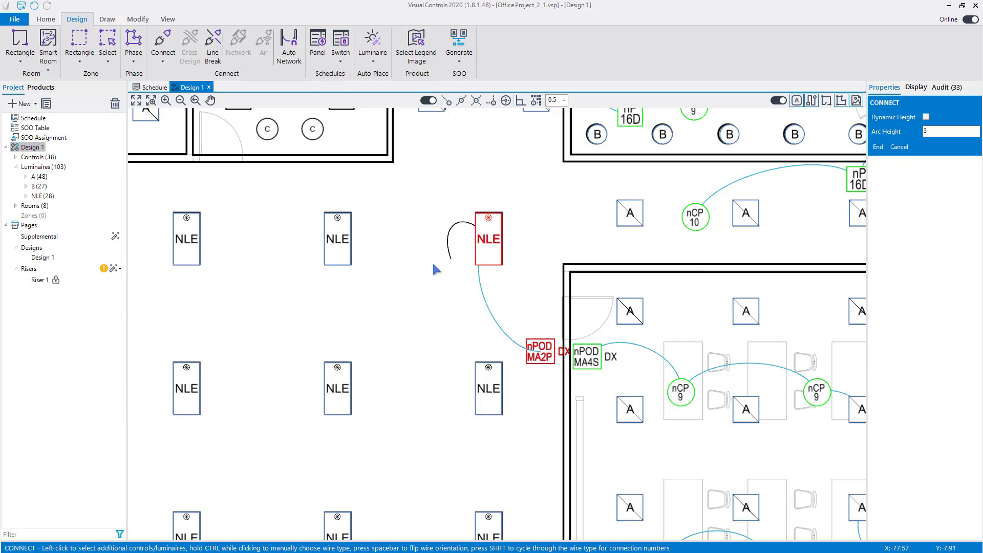
pyautogui.keyDown('ctrl'); pyautogui.click(338, 243); pyautogui.keyUp('ctrl')
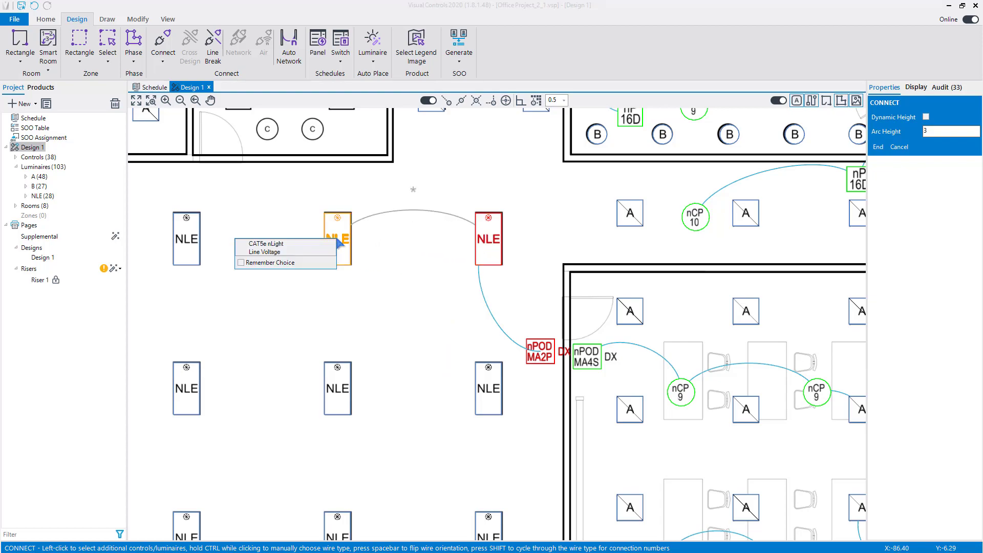
pyautogui.click(264, 244)
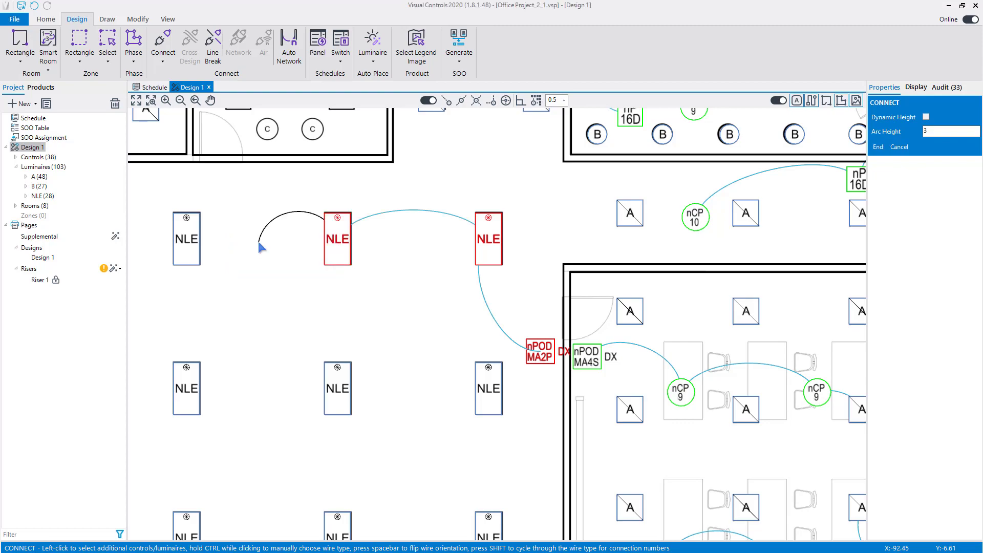
# Step: Extend the connection to the leftmost NLE luminaire in the upper row with CAT5e nLight wire, have the wire choice remembered, and end the connection
pyautogui.click(193, 242)
pyautogui.click(99, 262)
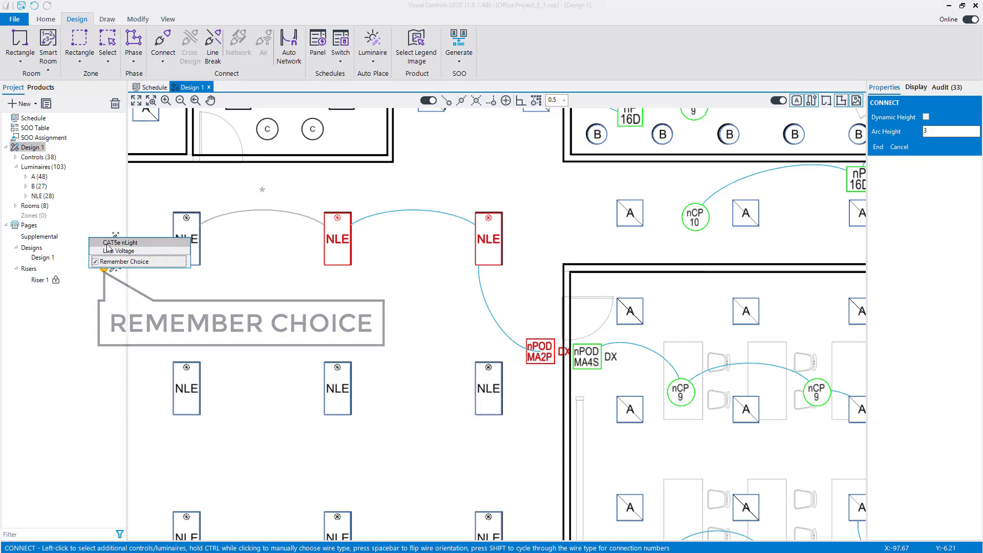
pyautogui.click(108, 250)
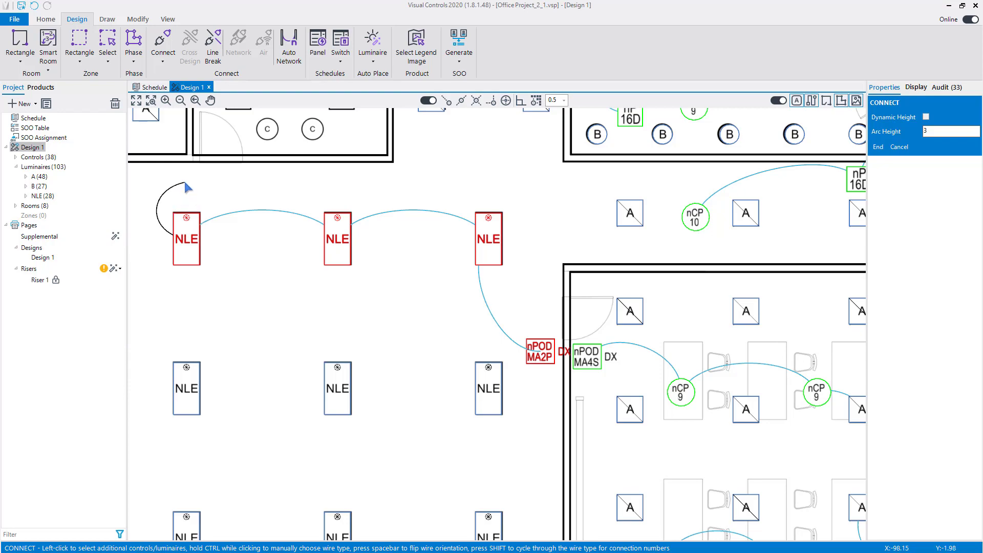
pyautogui.press('Escape')
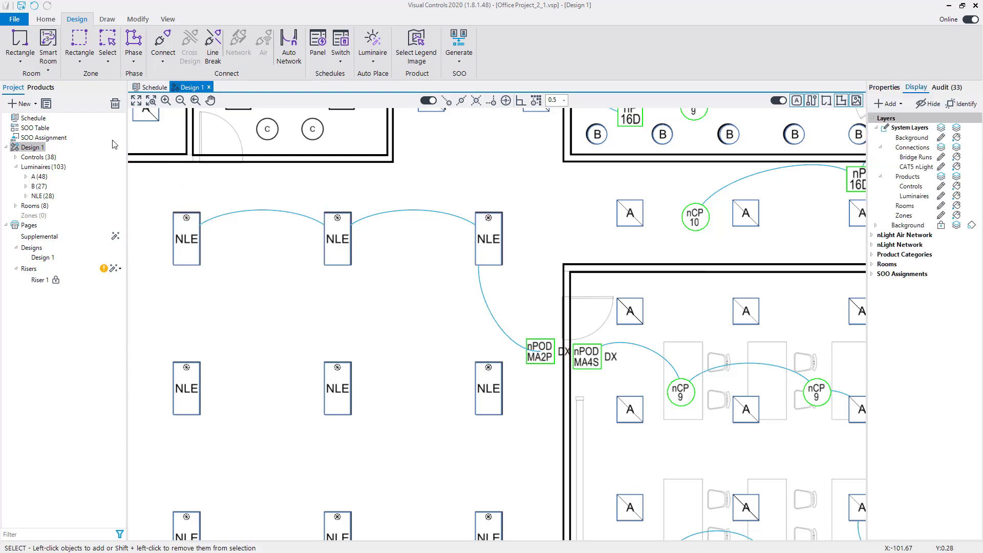
# Step: Open the Smart Connect Rules in the application settings to check the saved connection rule for NLE luminaires
pyautogui.click(14, 19)
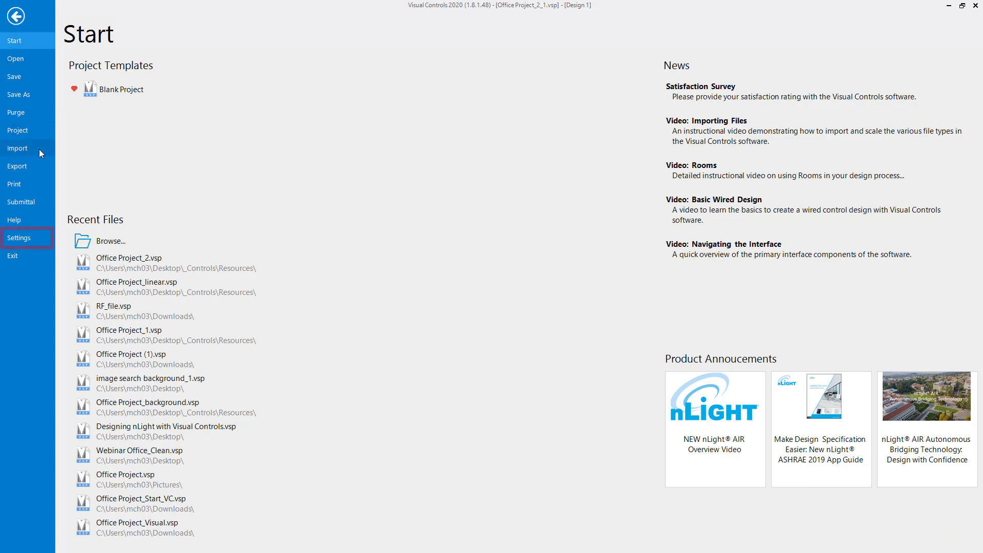
pyautogui.click(21, 237)
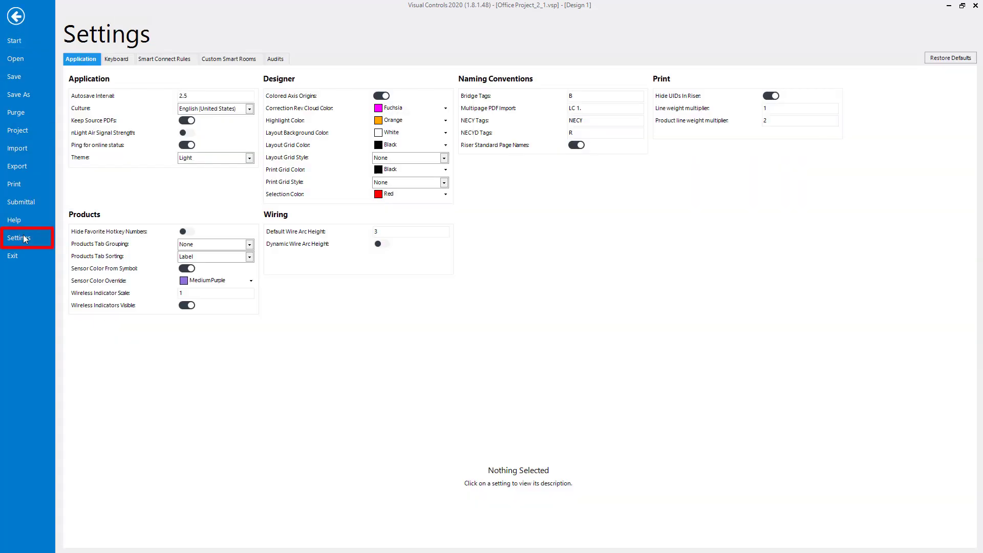
pyautogui.click(183, 57)
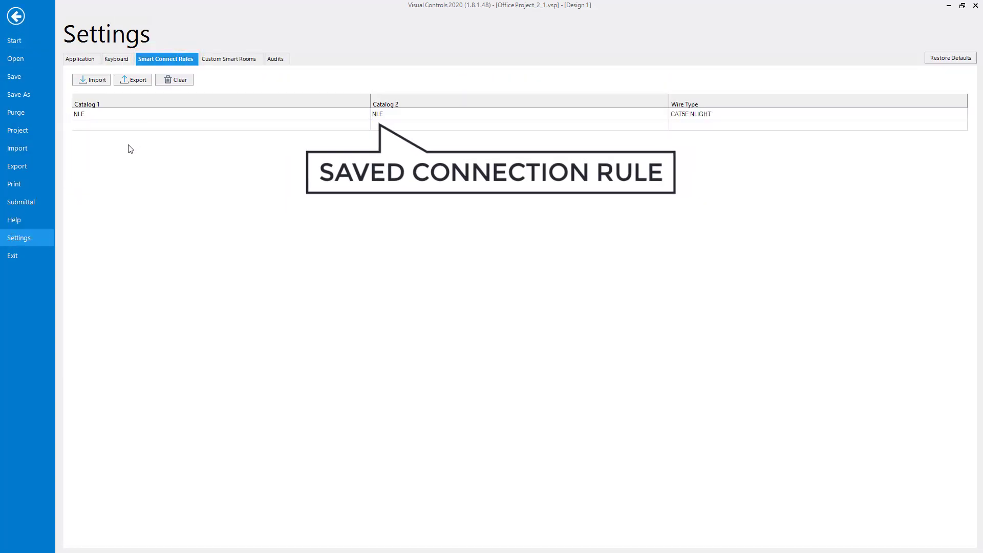